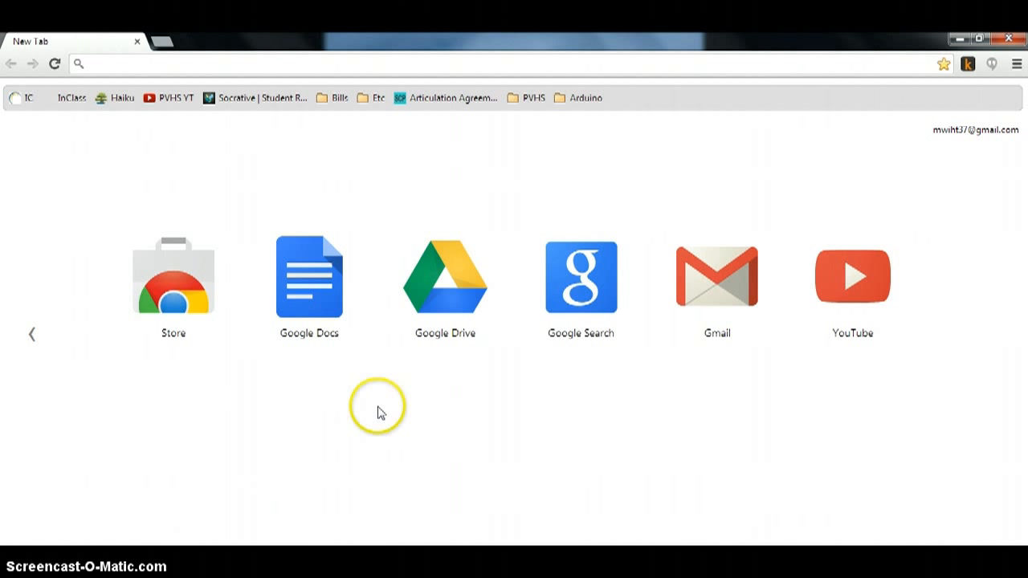
Go from Google Drive to Haiku Learning and open the Earth Science (College Prep) class
click(442, 306)
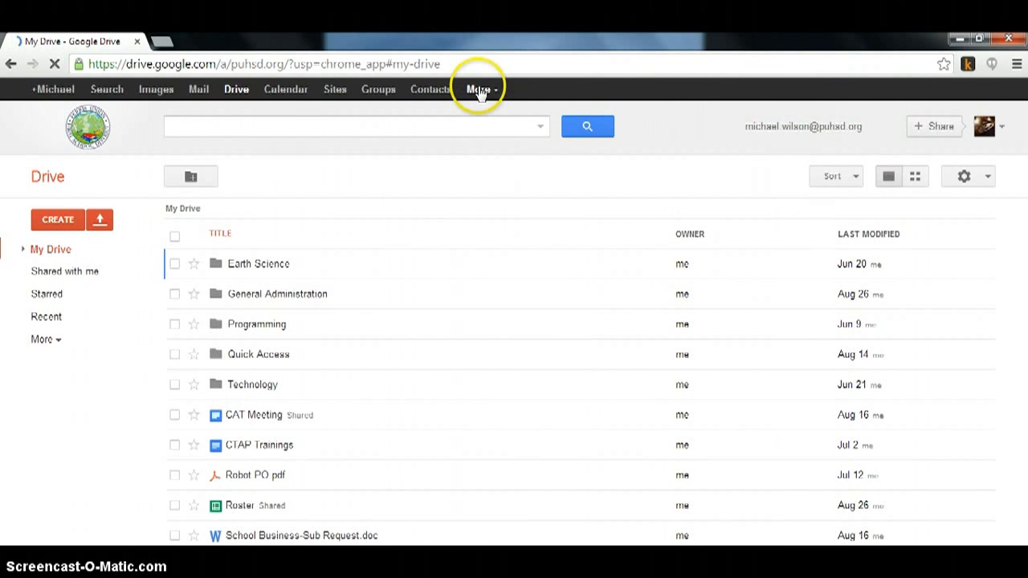
click(480, 90)
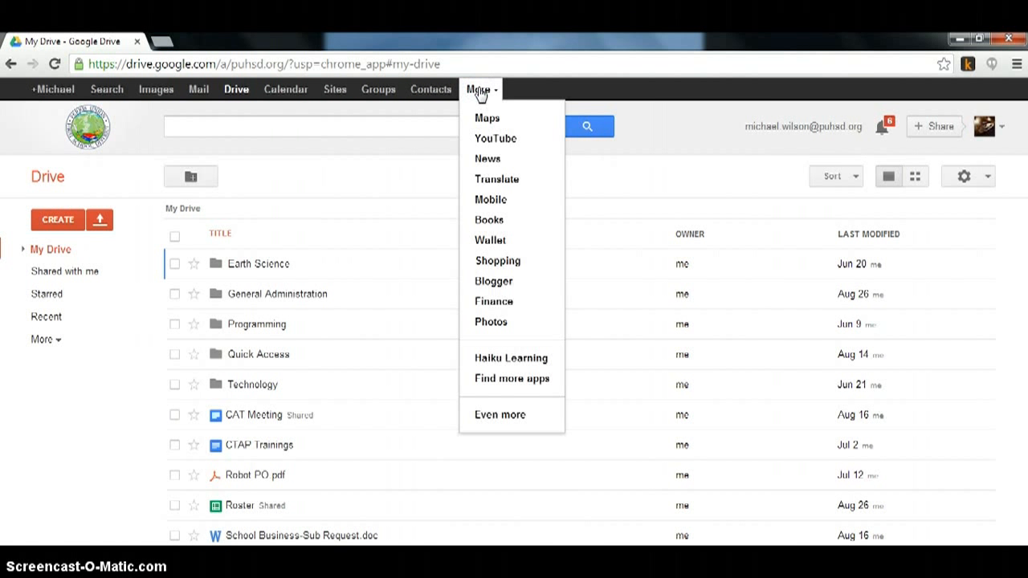
click(498, 361)
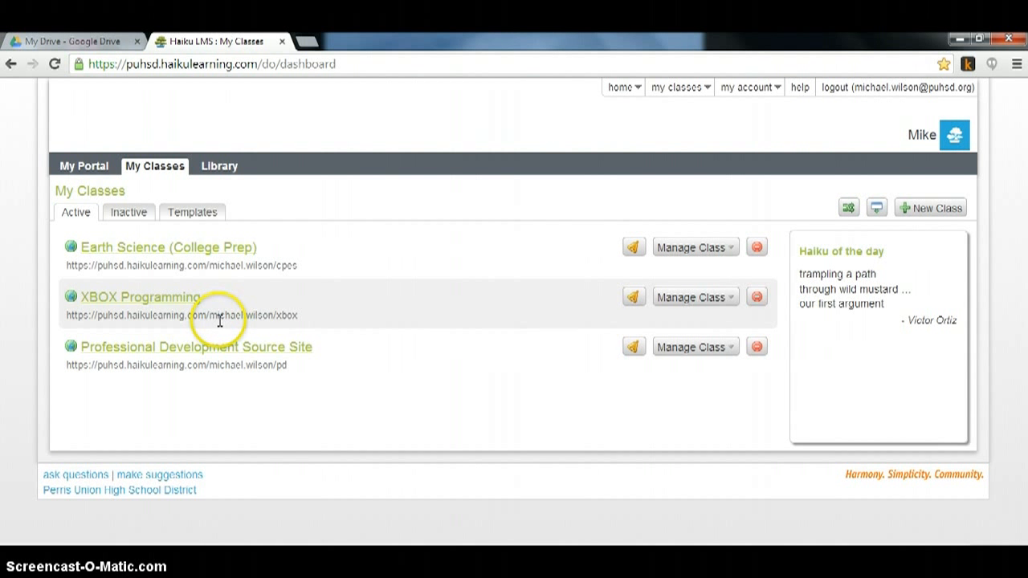
click(142, 252)
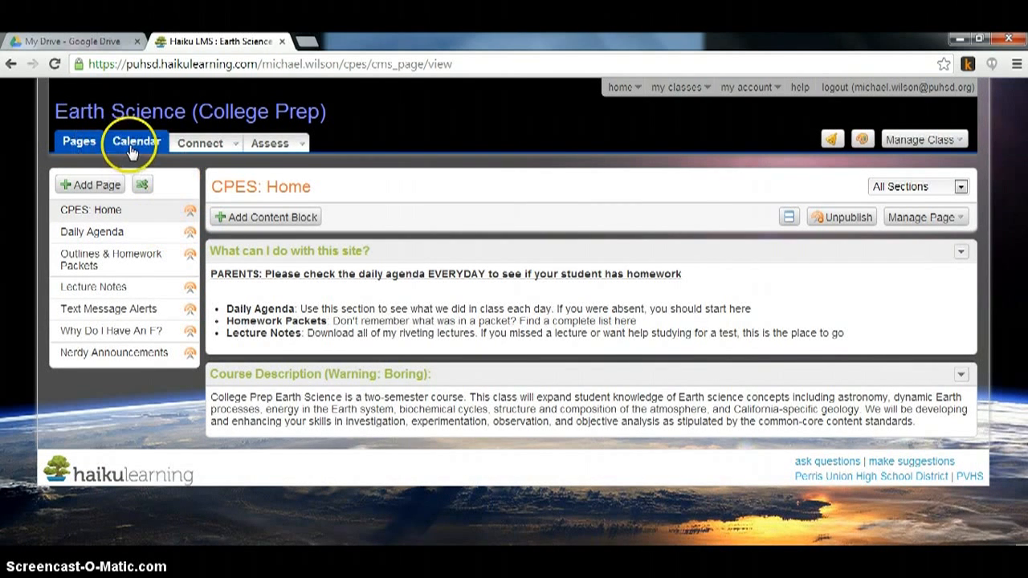
Create a new assignment for the Earth Science class titled "Cheesy Assignment"
click(287, 150)
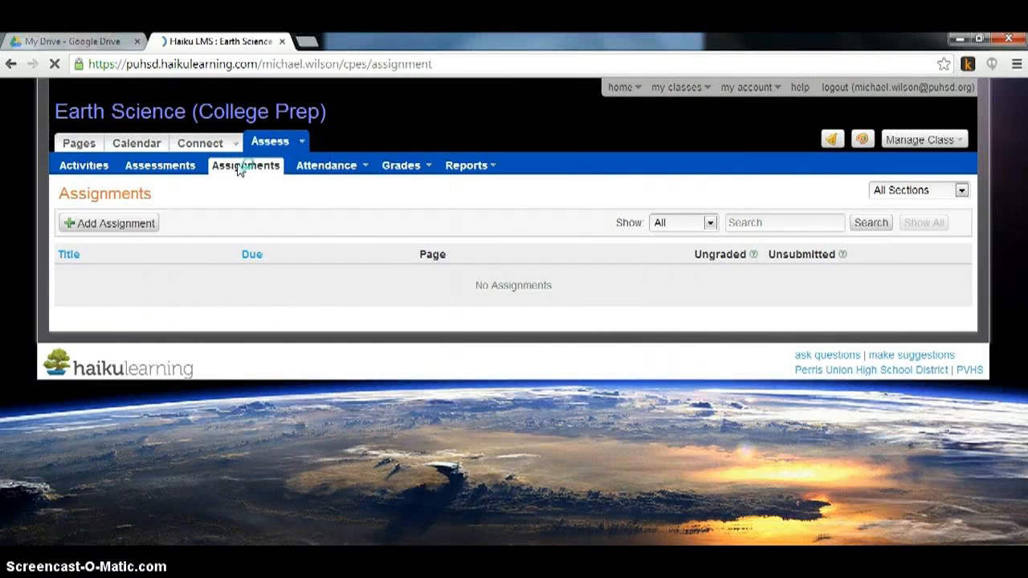
click(114, 227)
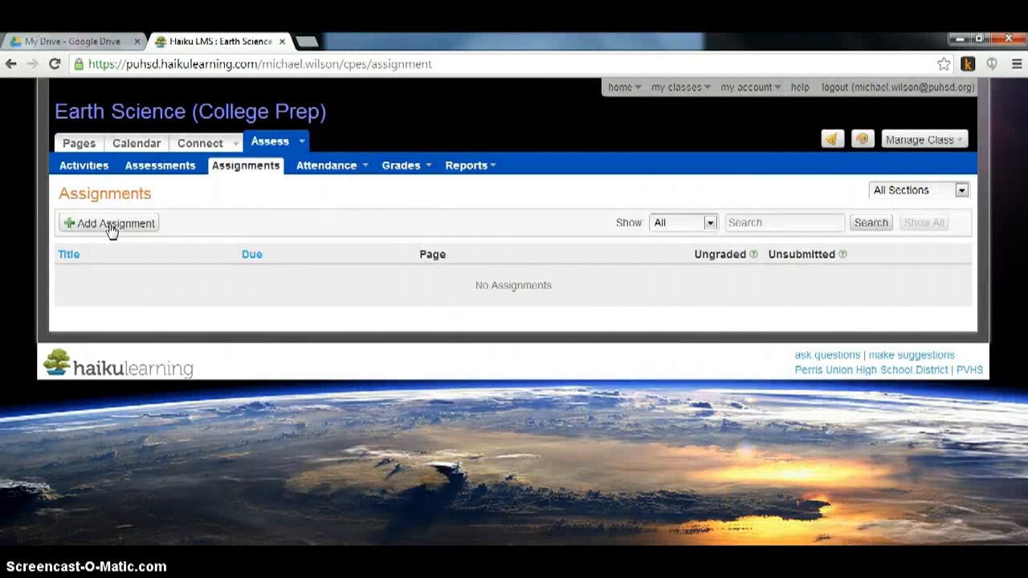
click(103, 232)
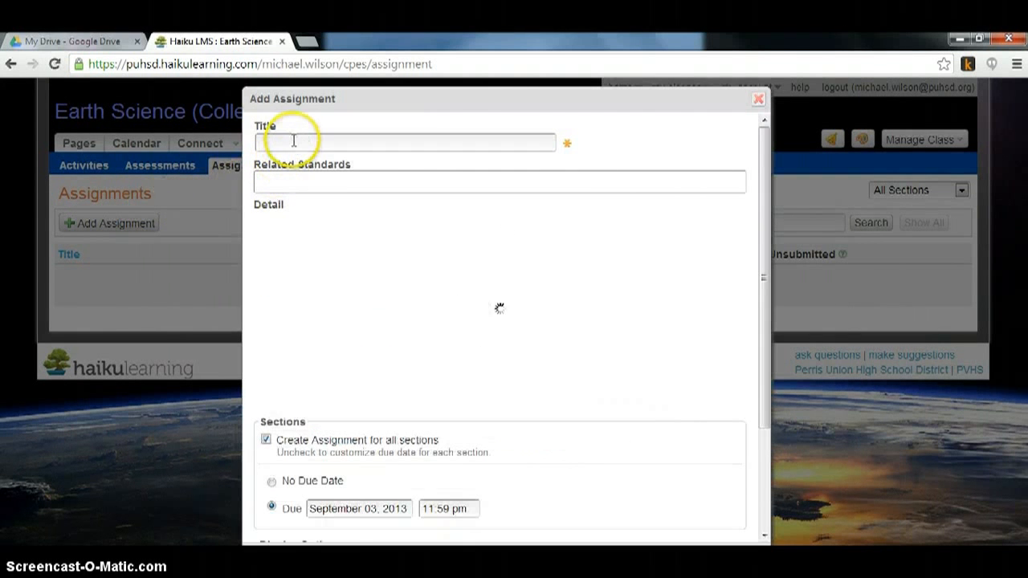
click(294, 141)
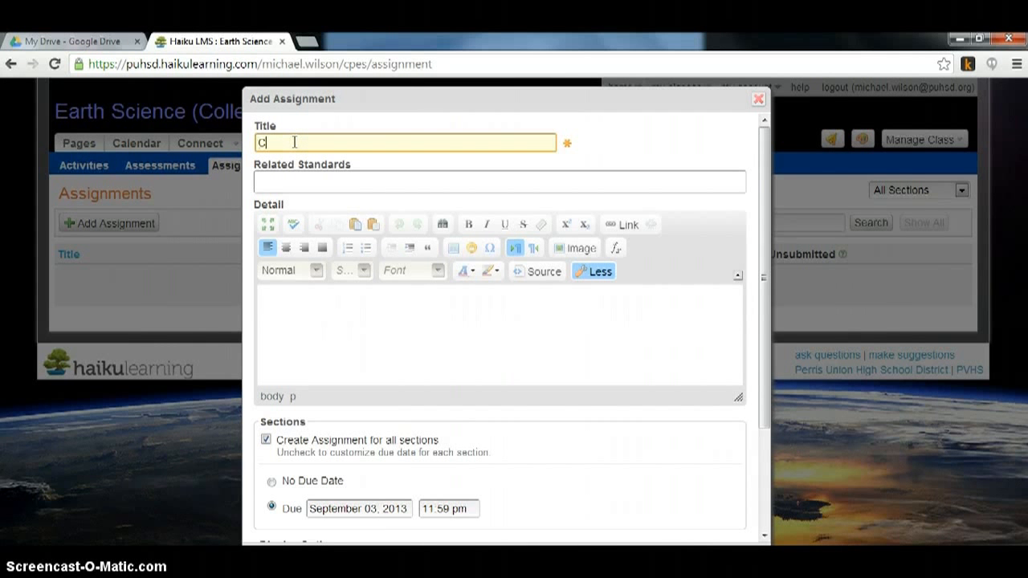
text(Cheesy Assignment)
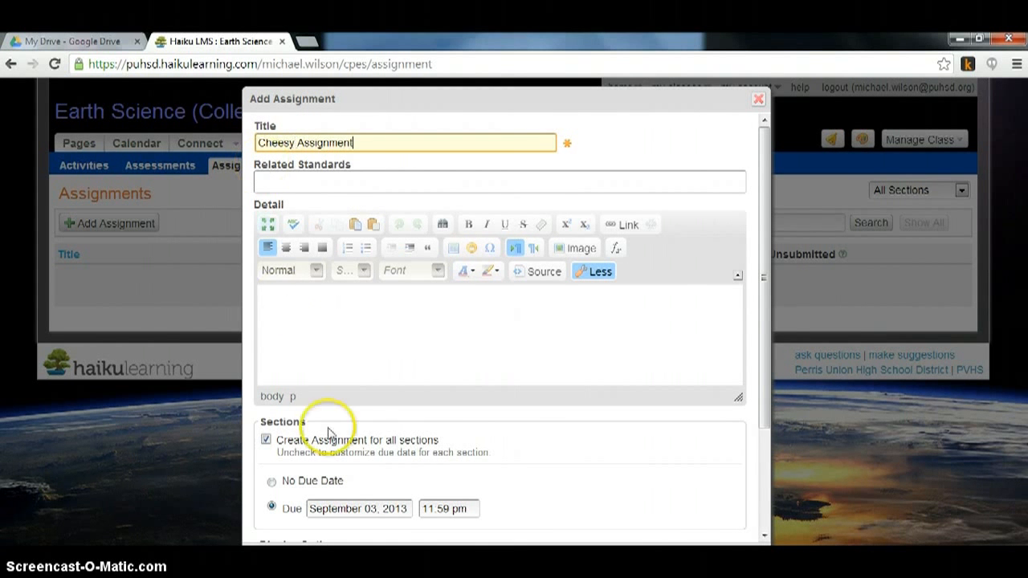
Enter "Write an essay about cheese" as the assignment's detail text
click(420, 313)
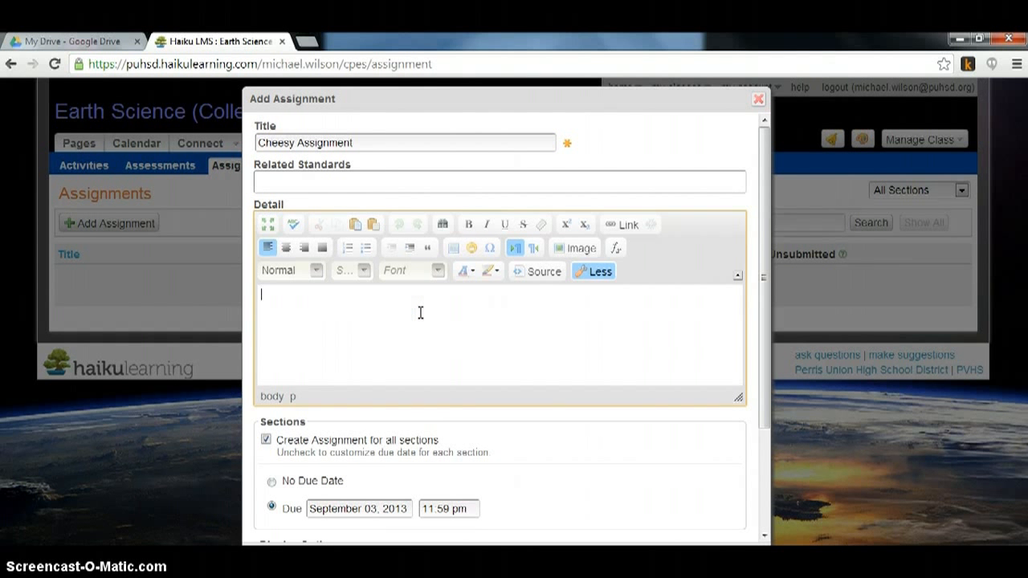
text(Write an essay about s)
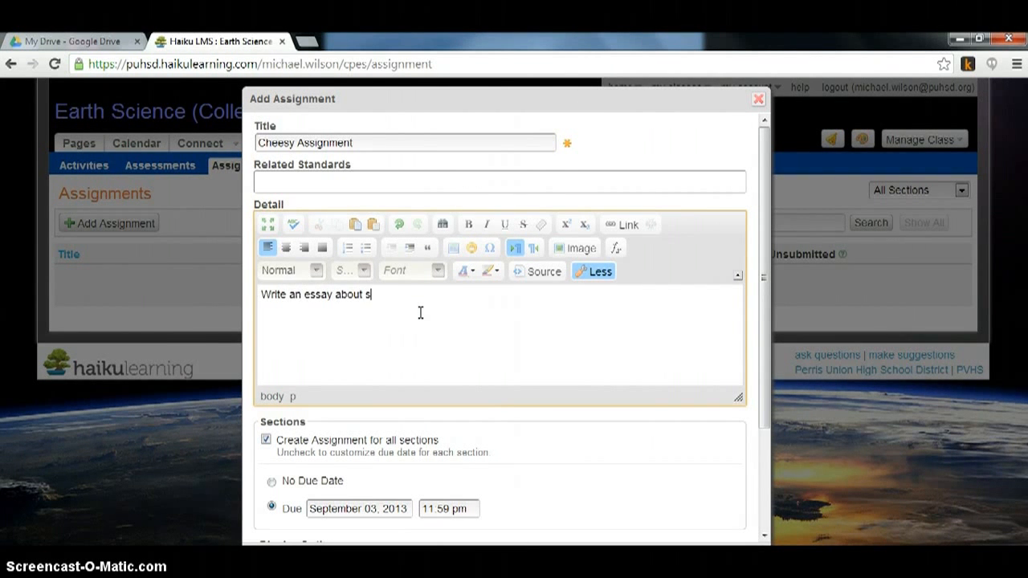
key(BackSpace)
text(cheese)
Keep the assignment due September 03, 2013 at 11:59 pm for all sections with Dropbox submission enabled, and save it
drag(764, 184, 776, 298)
click(285, 367)
click(371, 363)
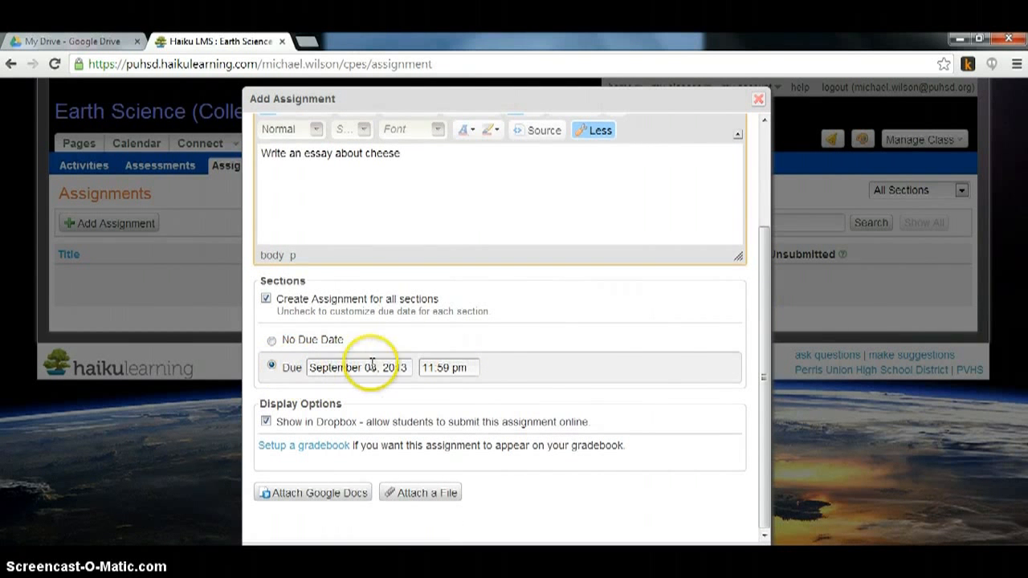
click(453, 366)
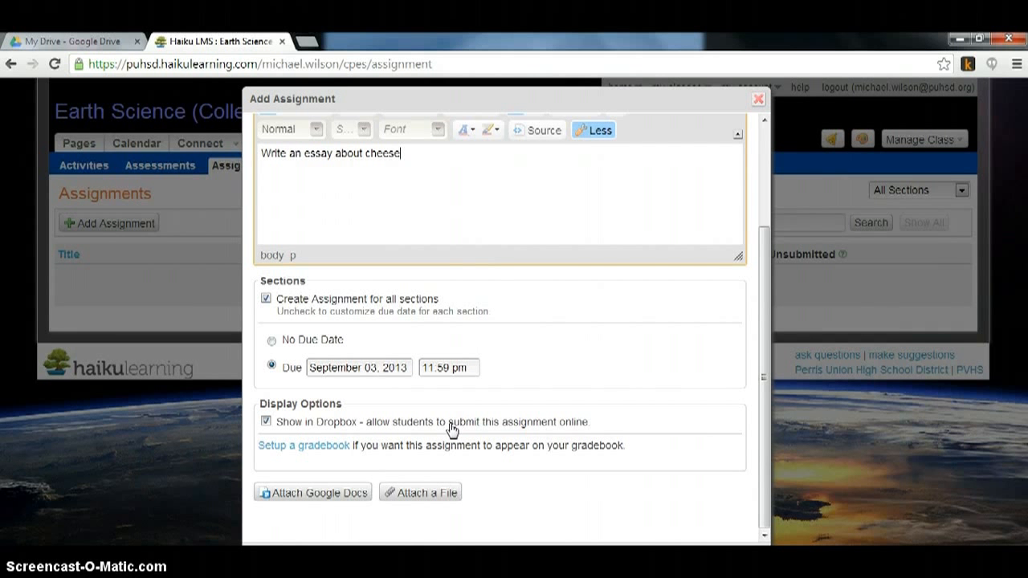
click(324, 497)
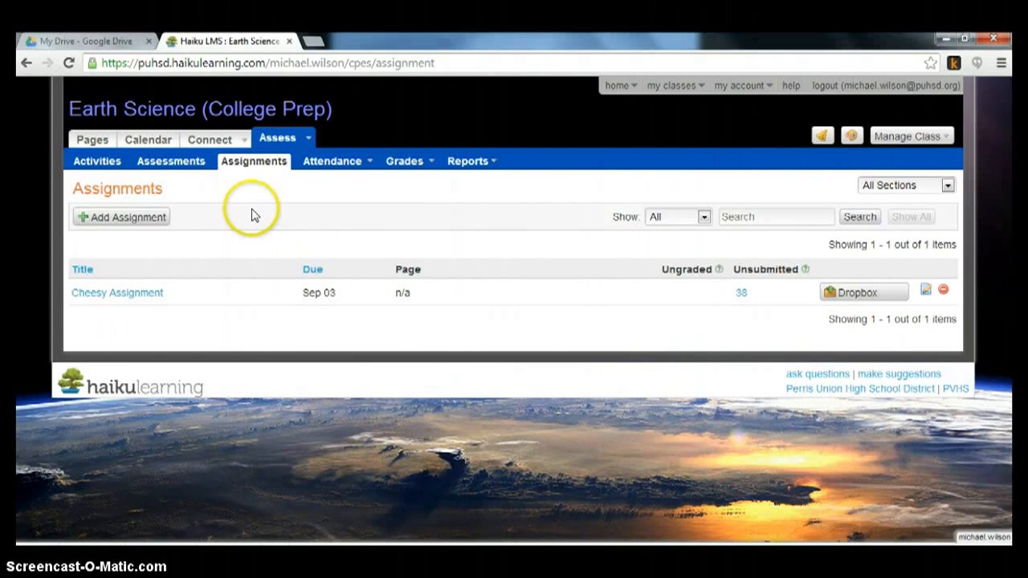
Add a class page titled "List of Assignments" at the bottom of the list of pages
click(94, 142)
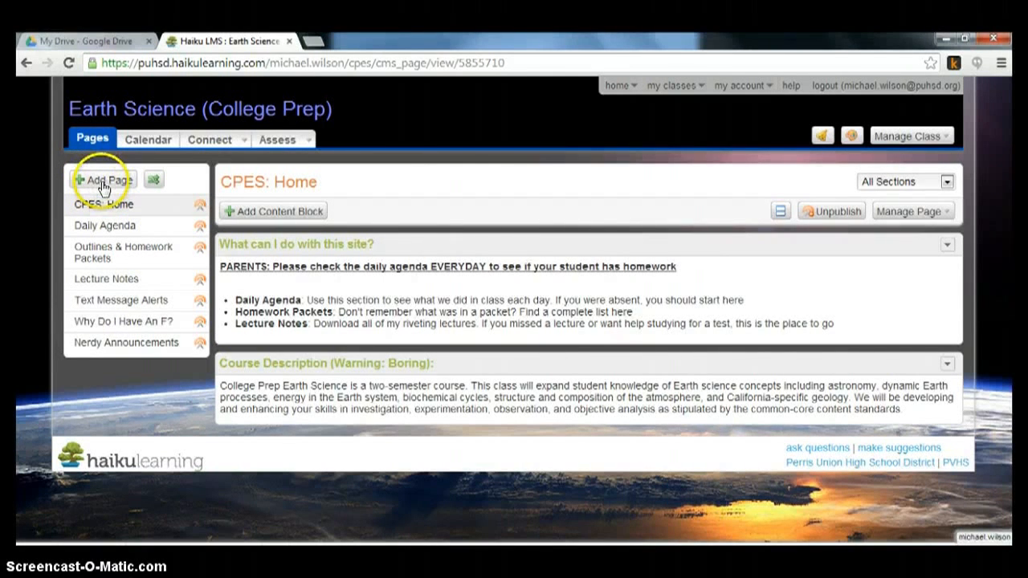
click(103, 182)
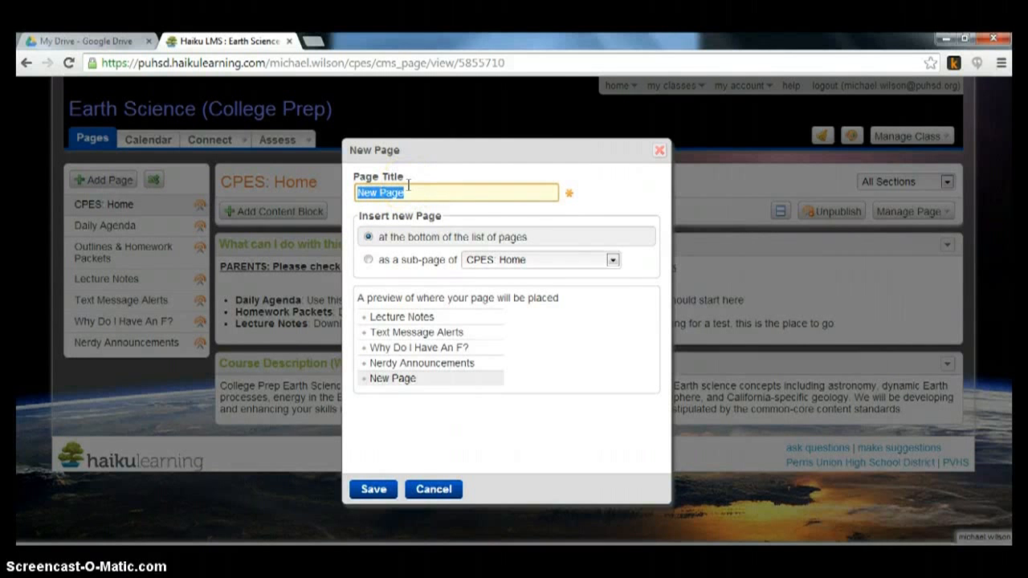
text(List of A)
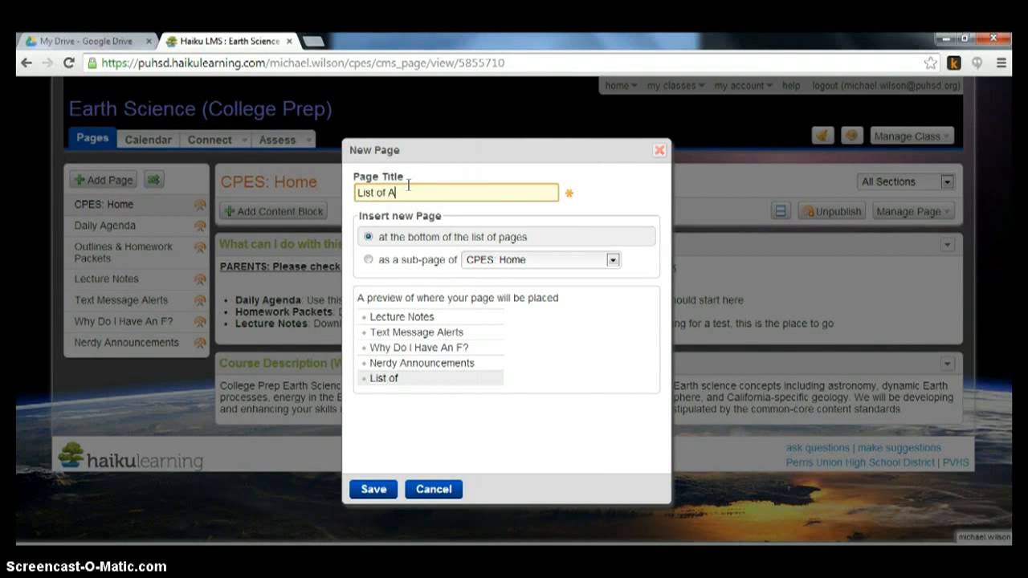
text(ssignments)
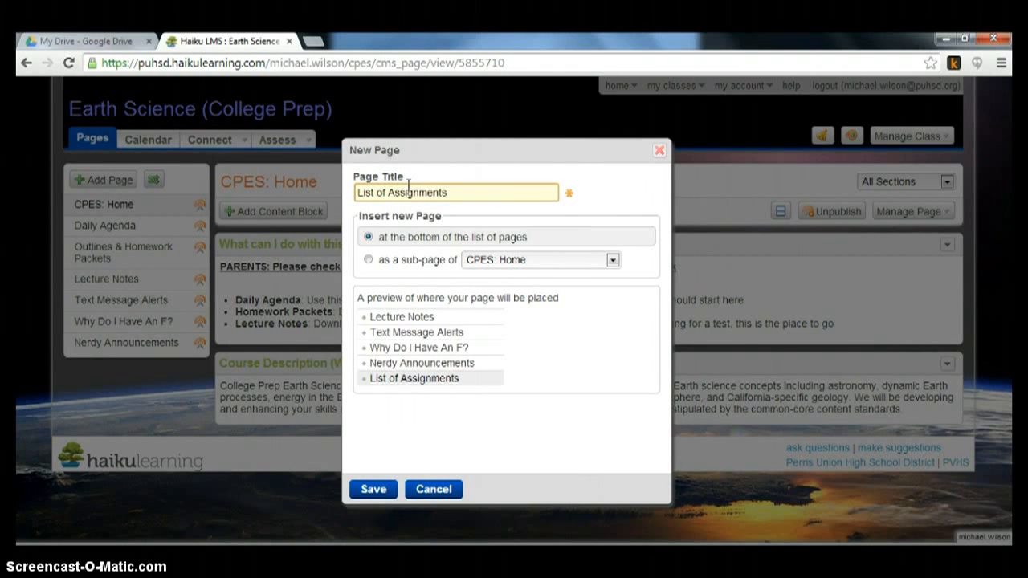
click(374, 490)
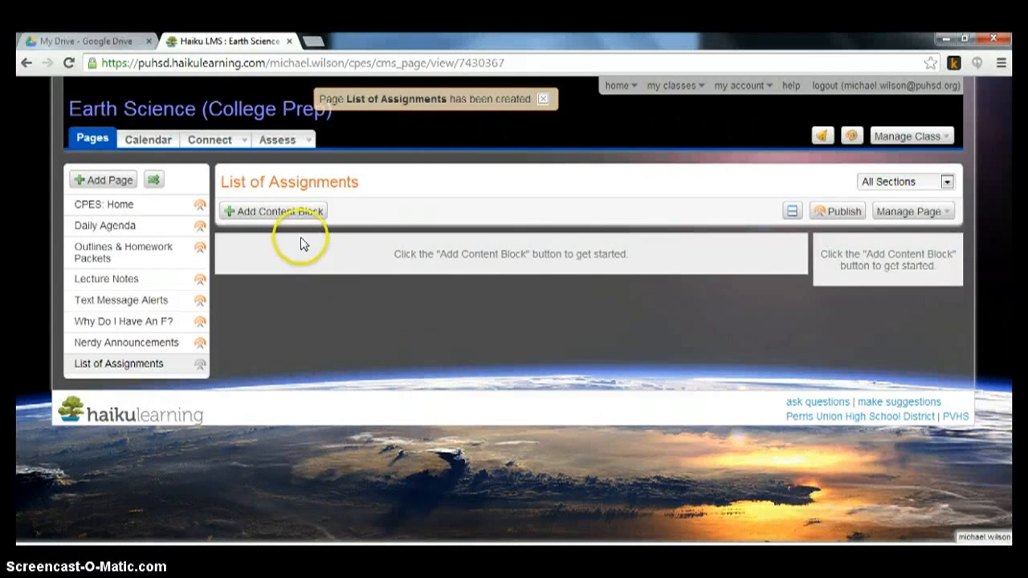
Add an Assignments content block to the List of Assignments page and title it "Cheesy Assignments"
click(277, 213)
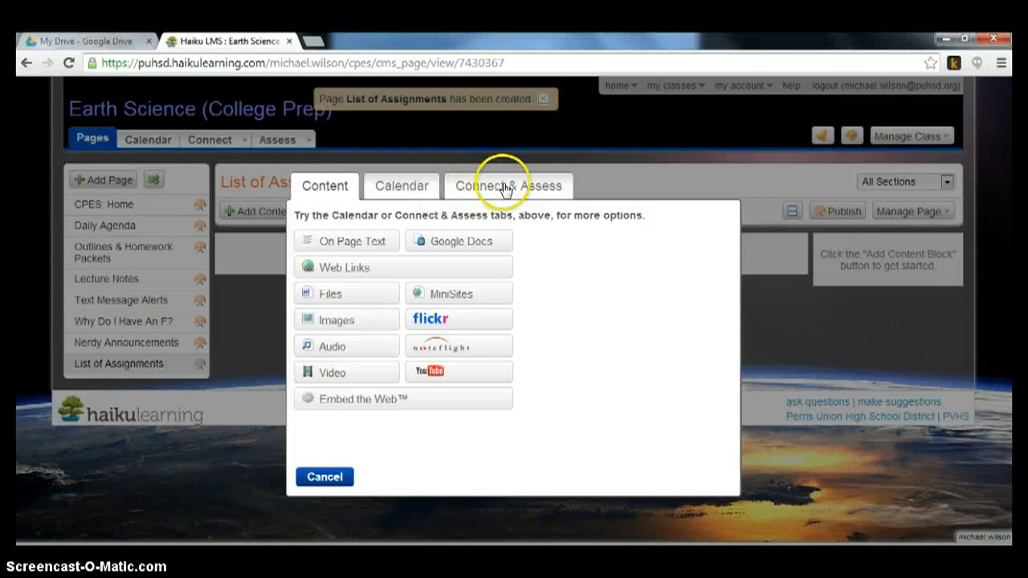
click(507, 189)
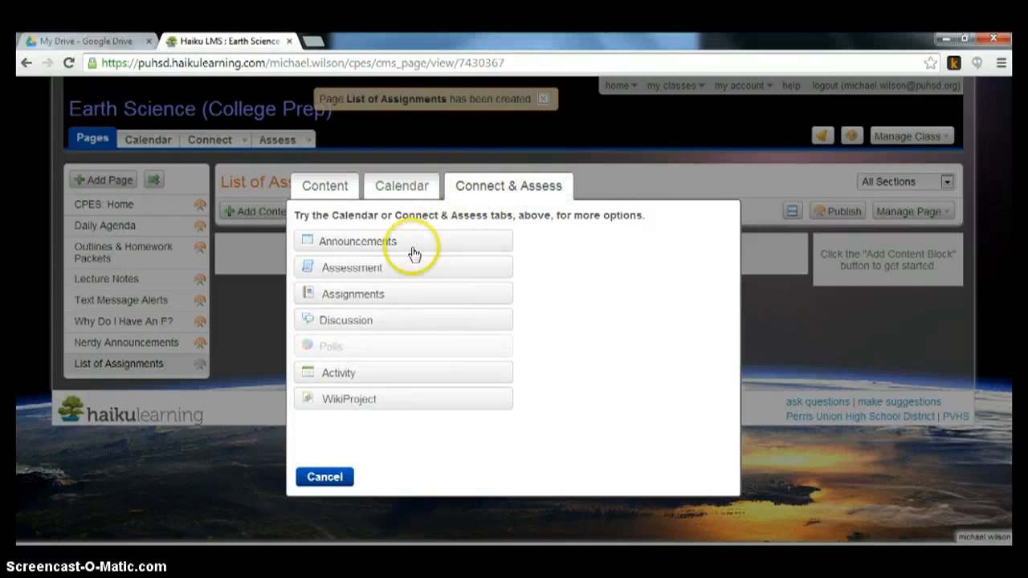
mouse_move(352, 301)
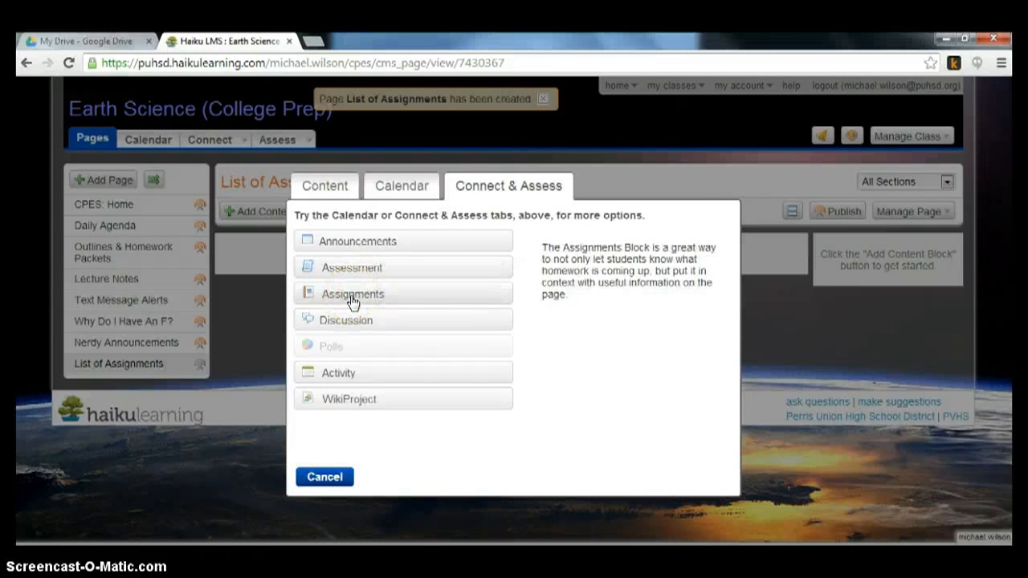
click(352, 301)
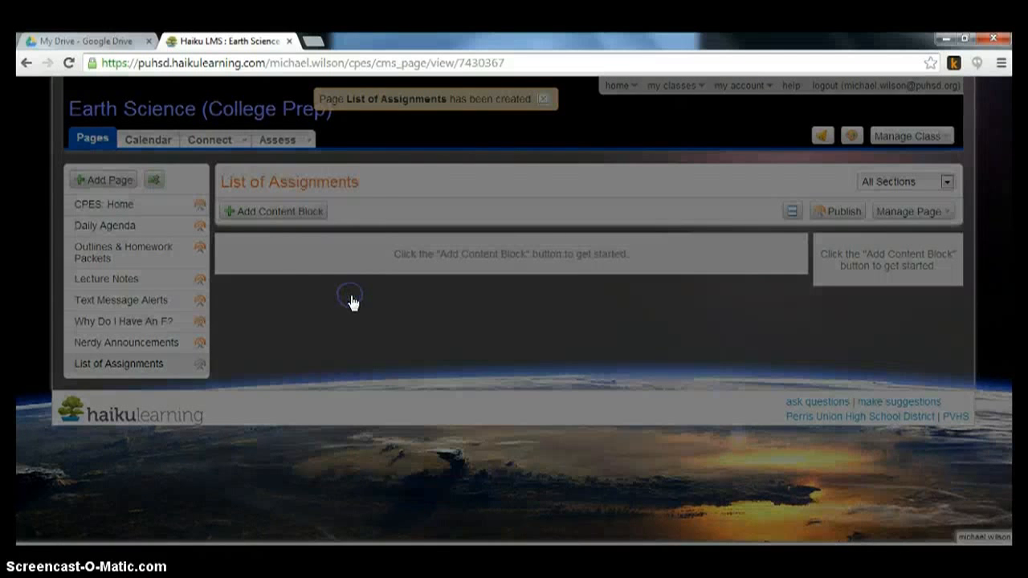
click(346, 255)
click(343, 249)
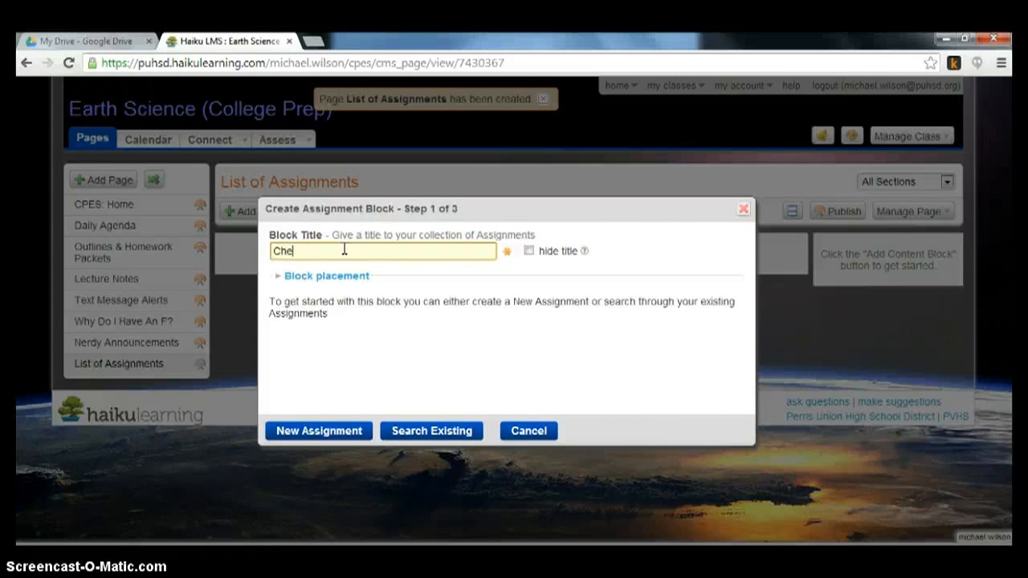
text(Cheesy Assignments)
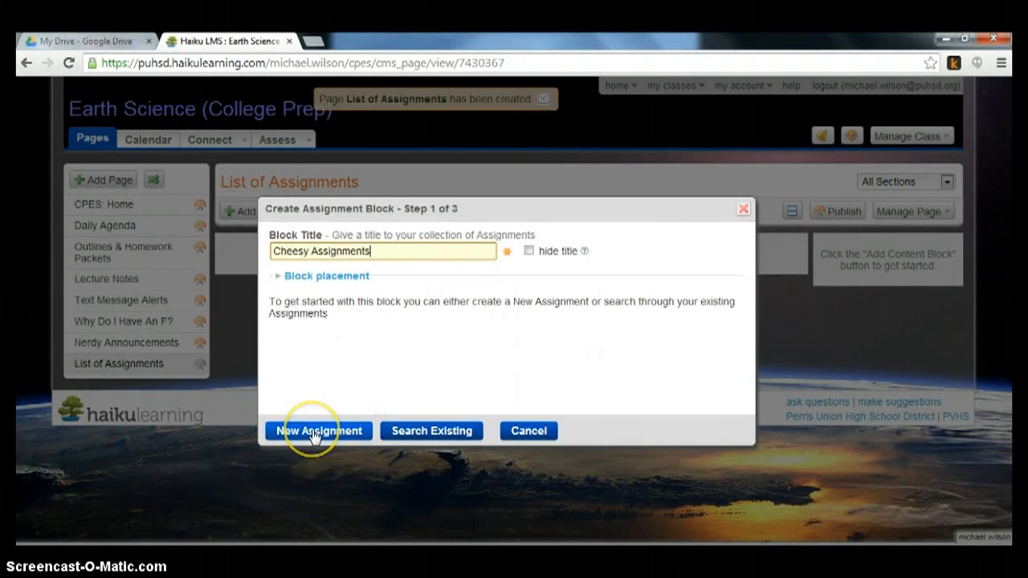
Include the existing Cheesy Assignment in the block, describe it as "Please complete this assignment for homework tonight", and save the block
click(427, 434)
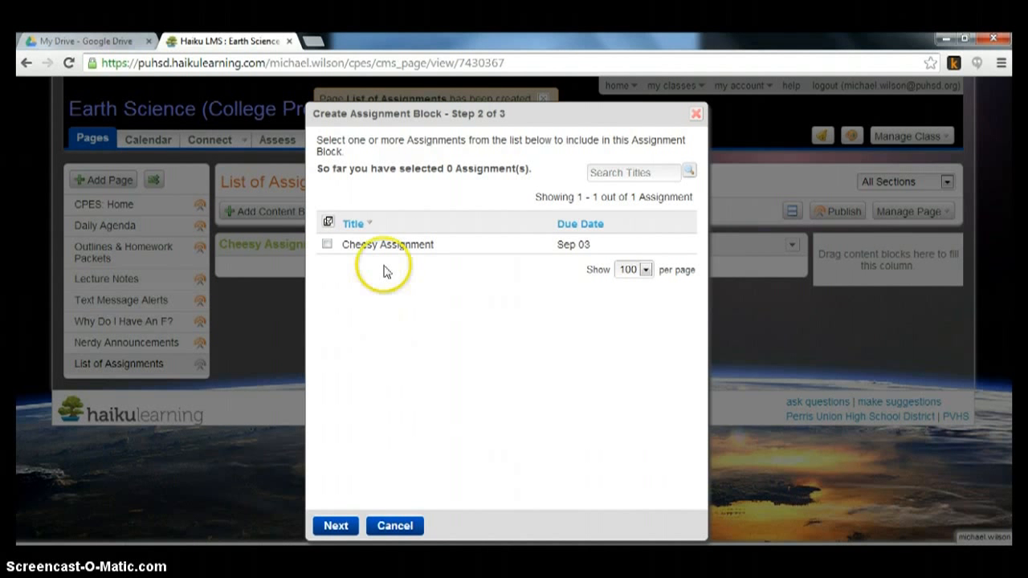
click(326, 245)
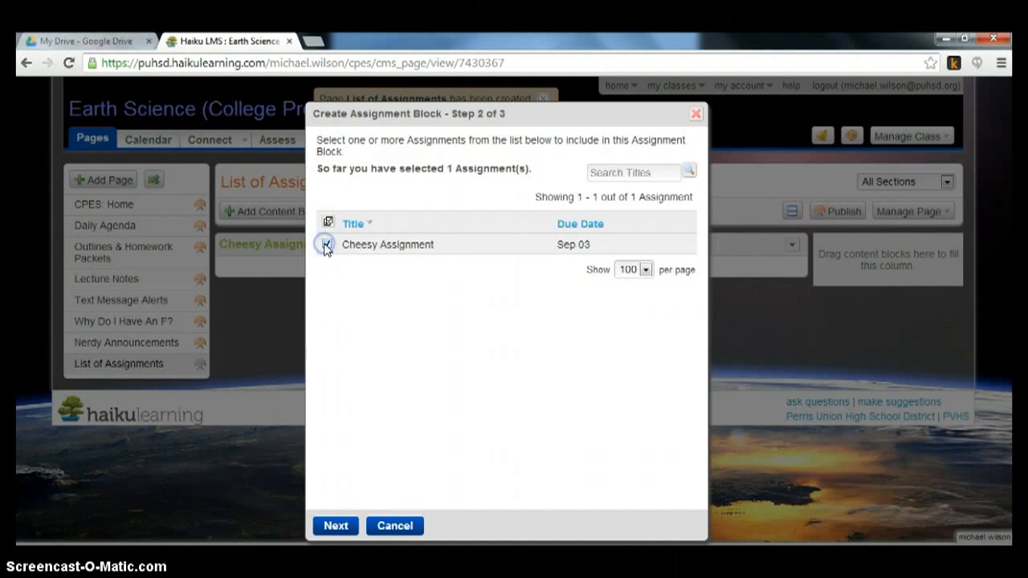
click(341, 528)
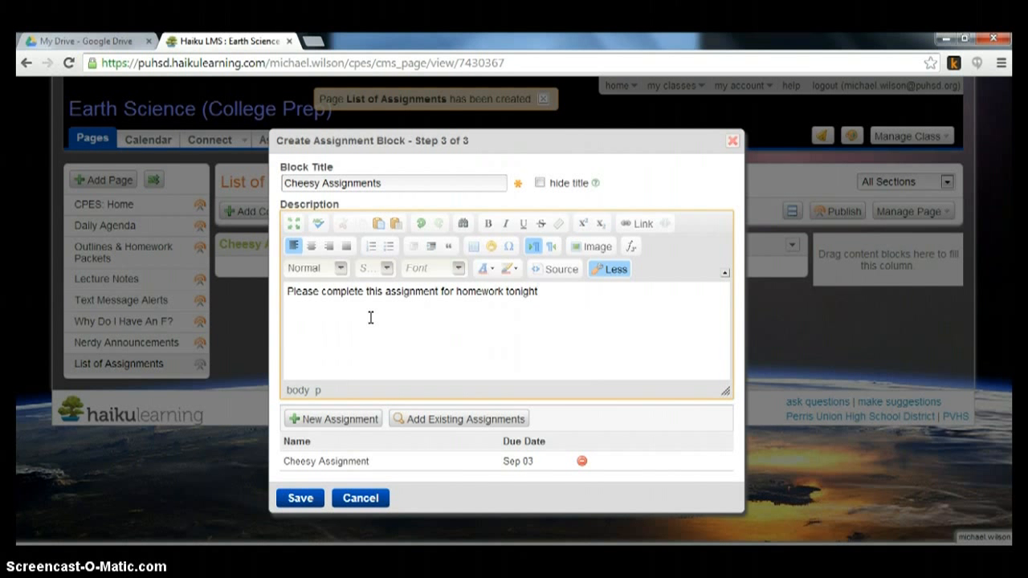
click(312, 503)
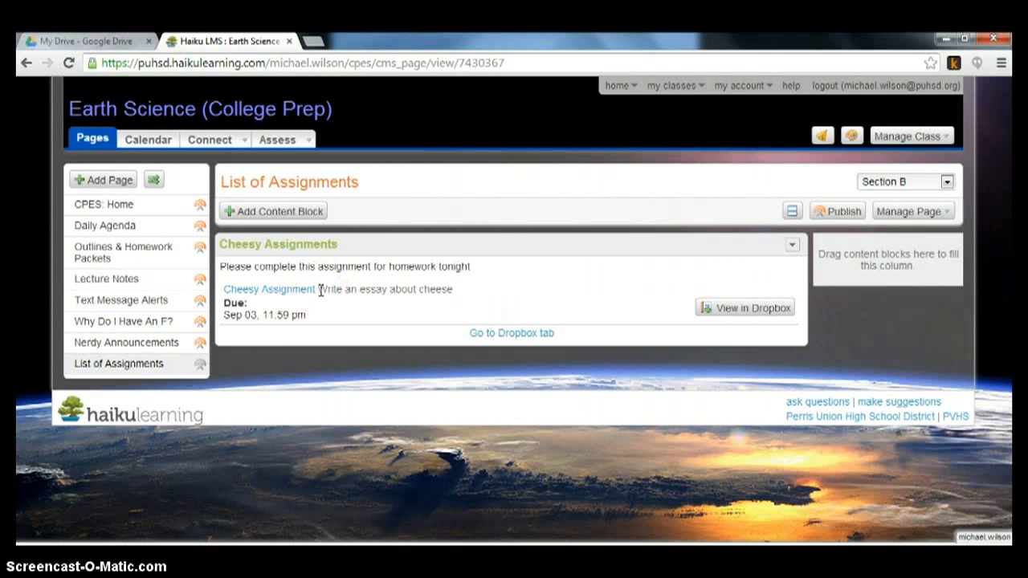
Publish the List of Assignments page immediately
mouse_move(200, 368)
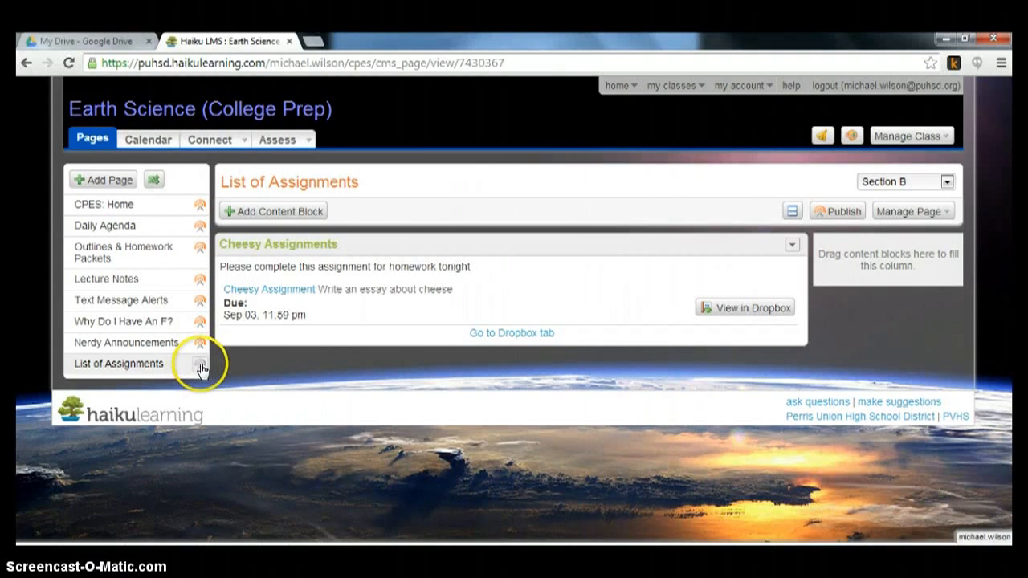
click(202, 368)
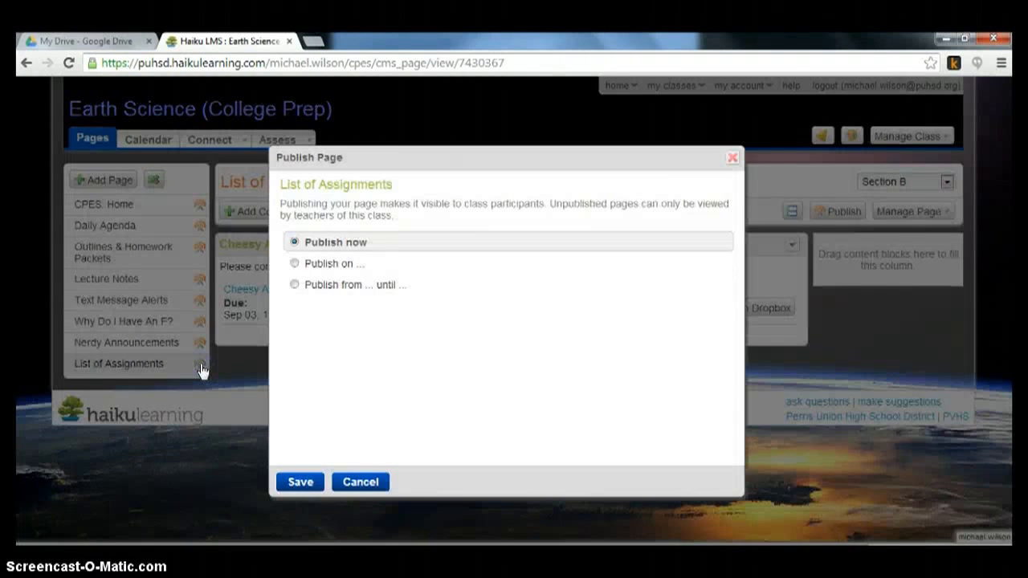
click(298, 480)
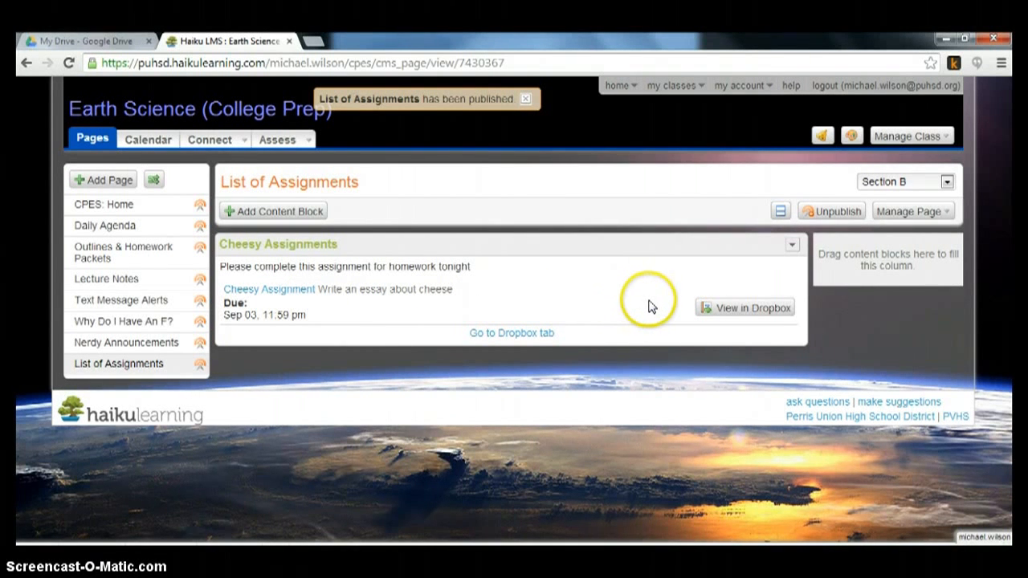
View the Cheesy Assignment's Dropbox submissions and check the available class sections, staying on Section B
click(747, 312)
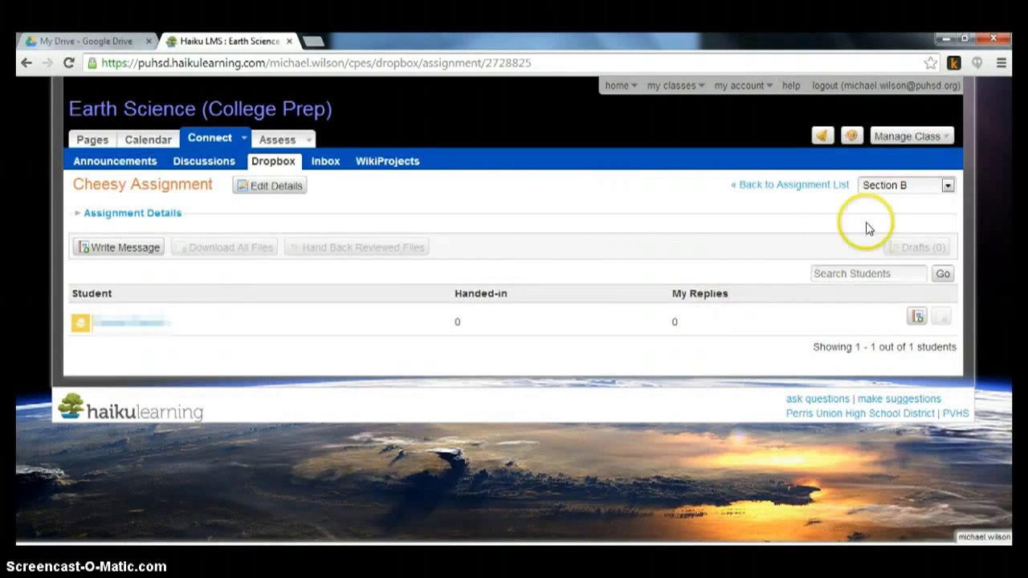
click(908, 186)
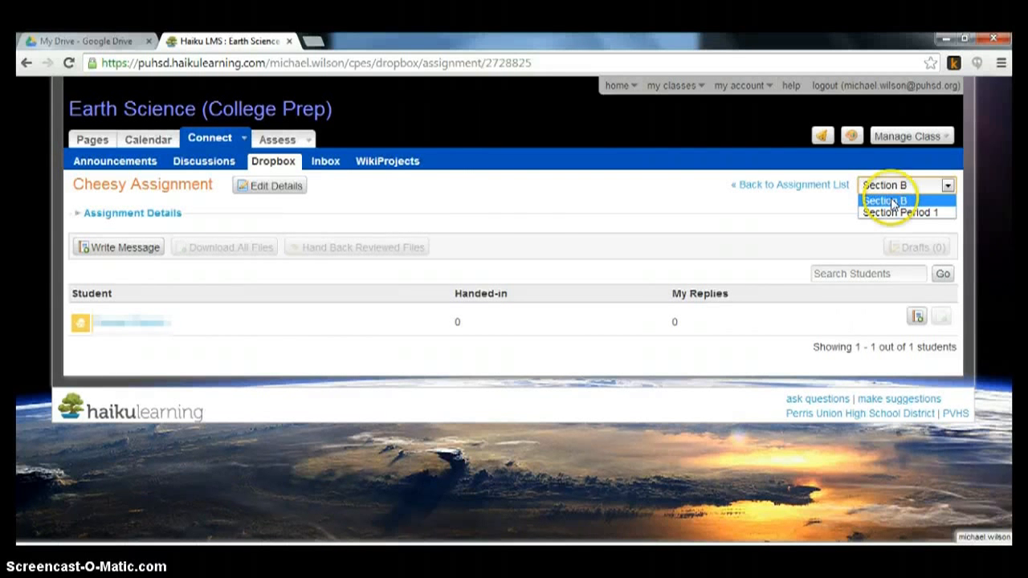
click(887, 188)
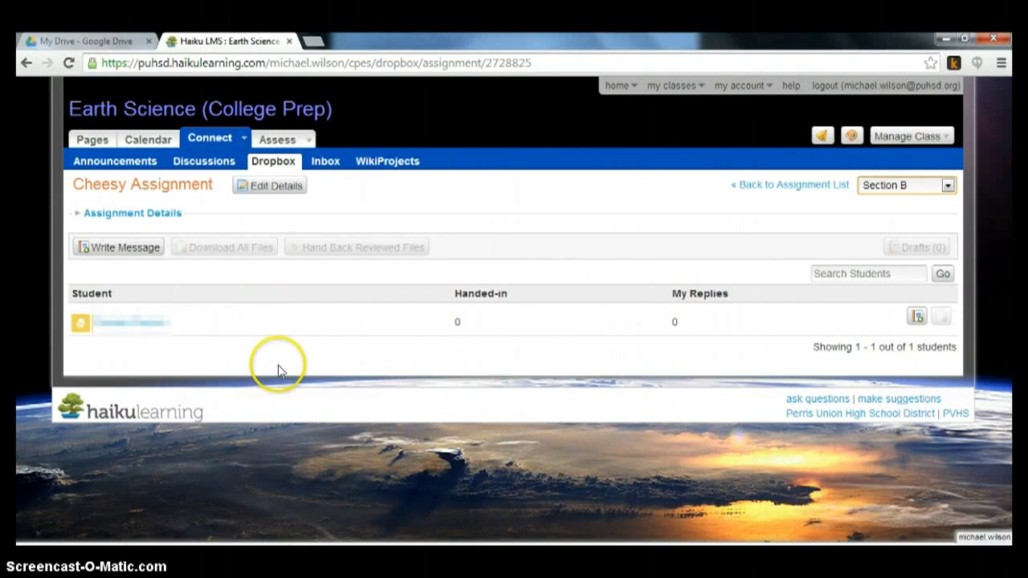
Switch to the student's Internet Explorer window showing Google Drive and open Haiku Learning from there
mouse_move(215, 545)
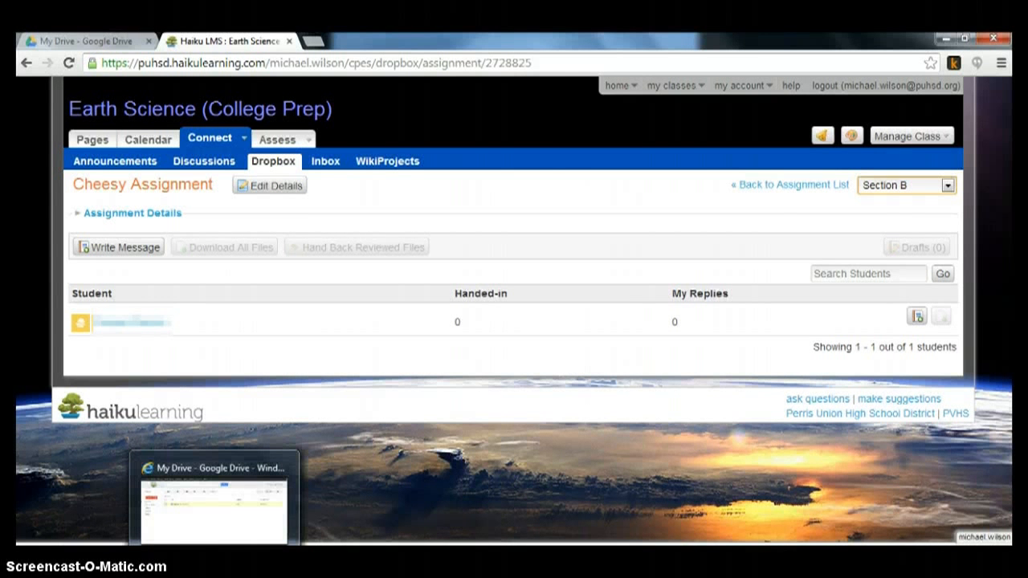
click(214, 506)
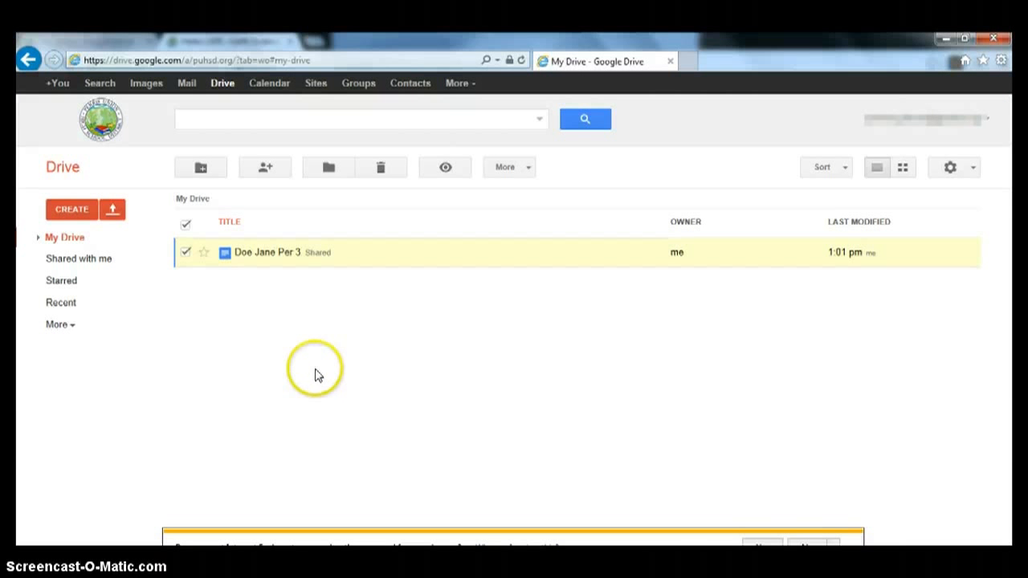
click(469, 87)
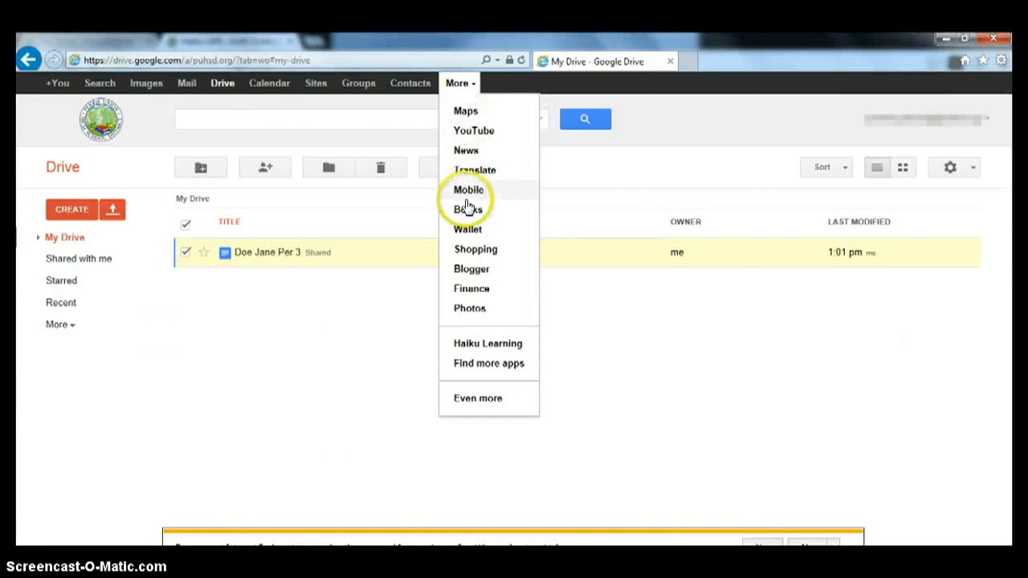
click(479, 348)
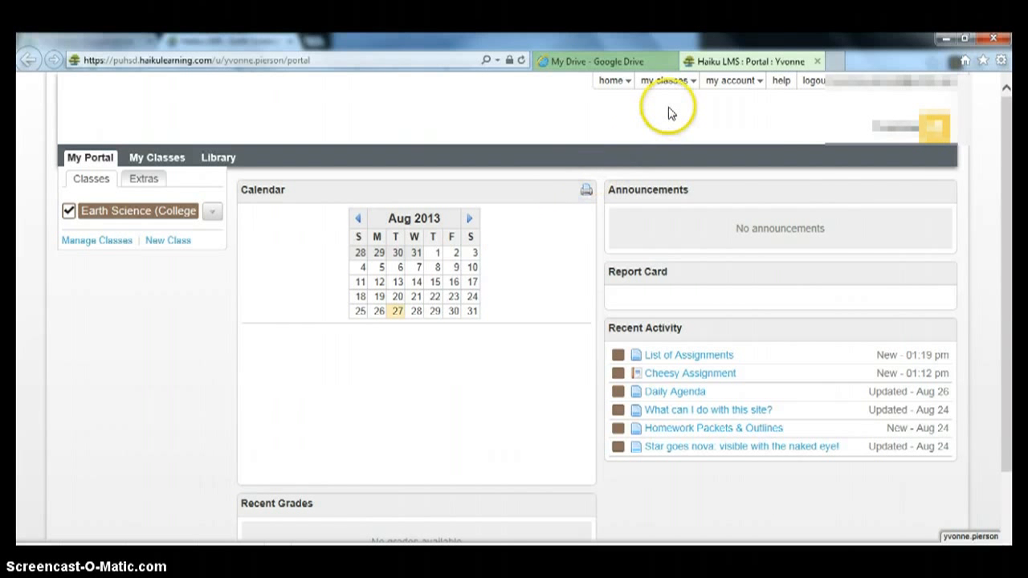
Open the Earth Science (College Prep) class as the student and go to its List of Assignments page
mouse_move(680, 84)
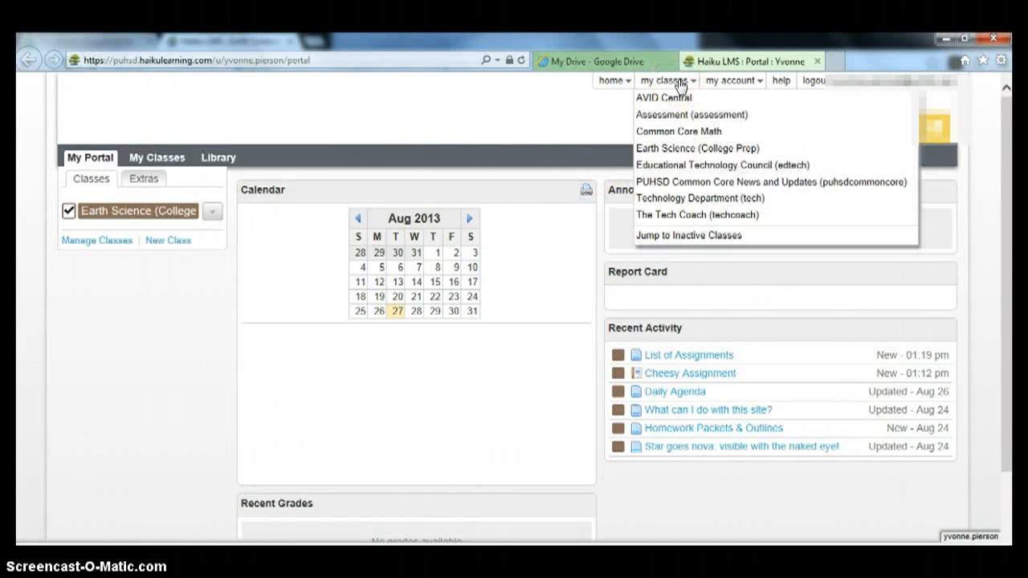
click(679, 149)
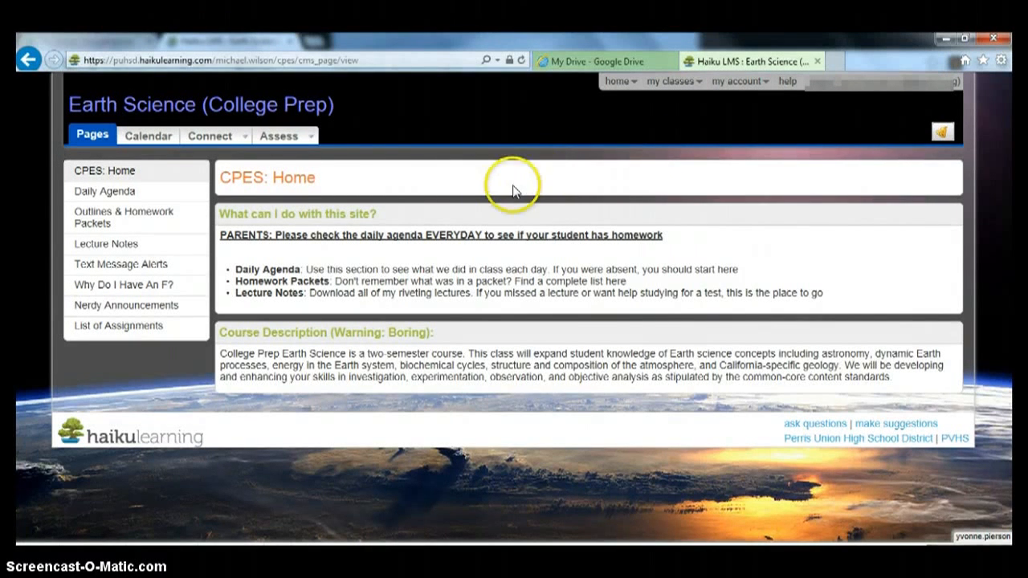
click(95, 328)
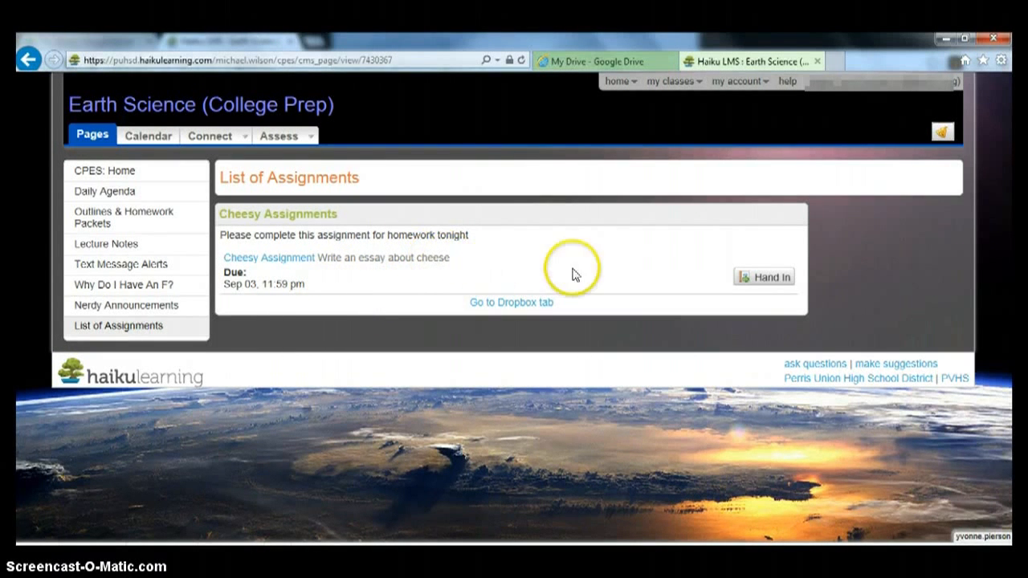
Attach the student's Google Docs essay to the Cheesy Assignment as Read Only and hand the assignment in
click(767, 278)
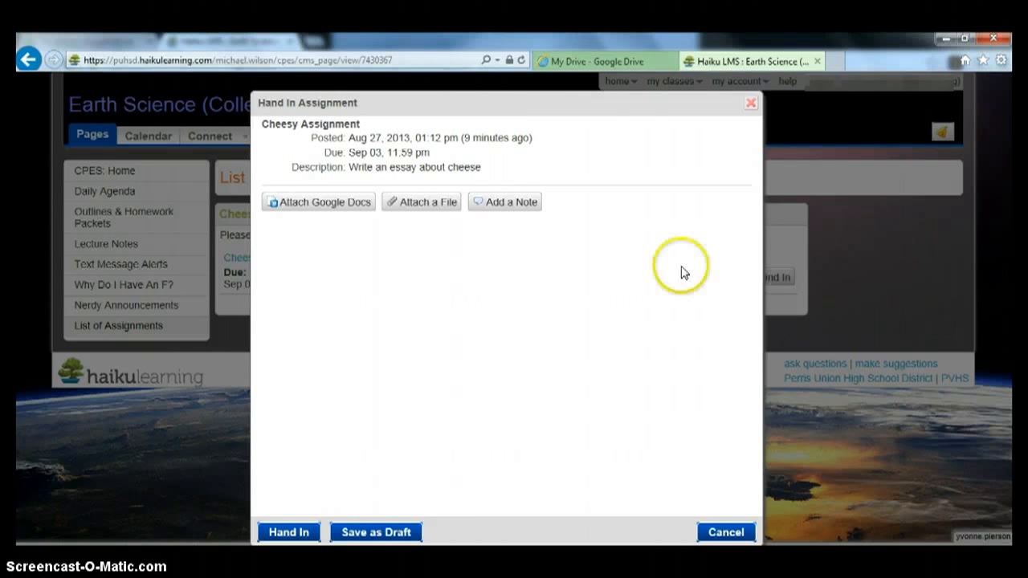
click(304, 204)
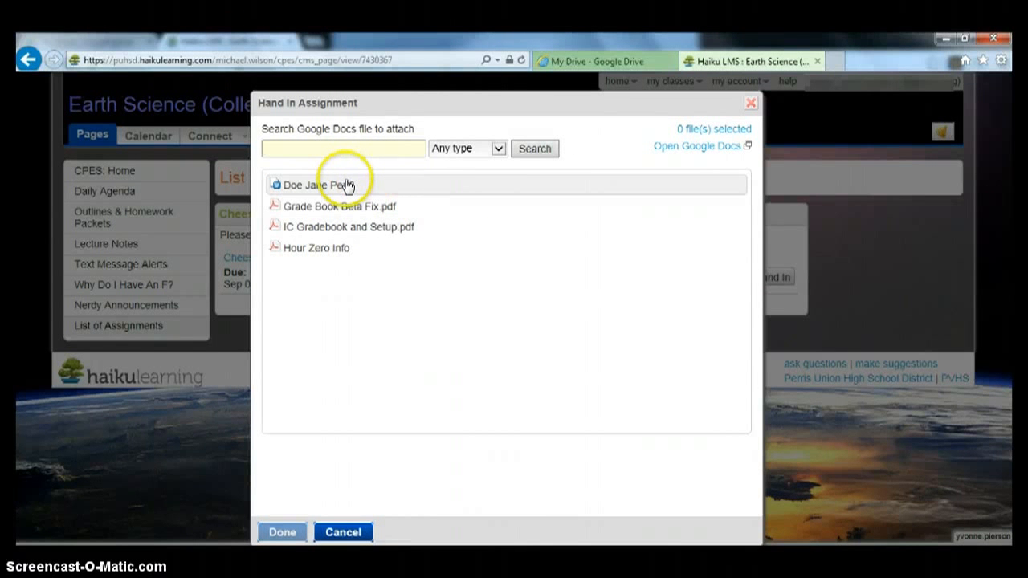
click(298, 190)
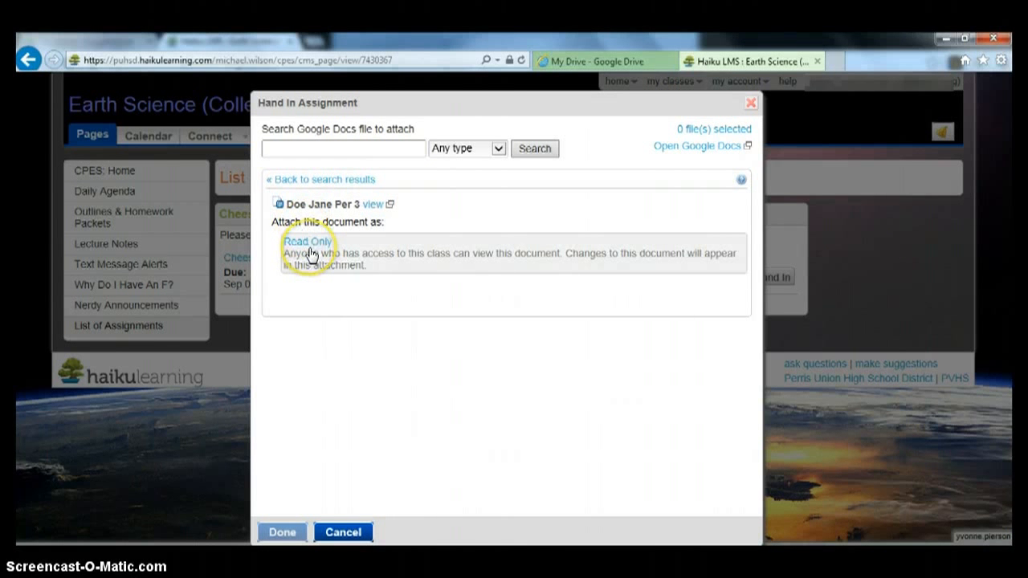
click(309, 249)
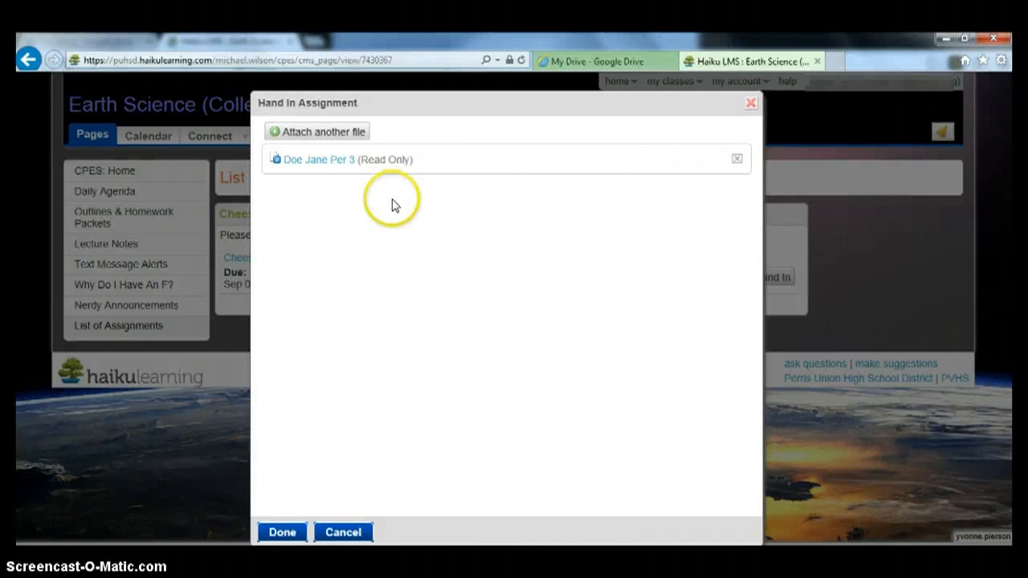
click(283, 533)
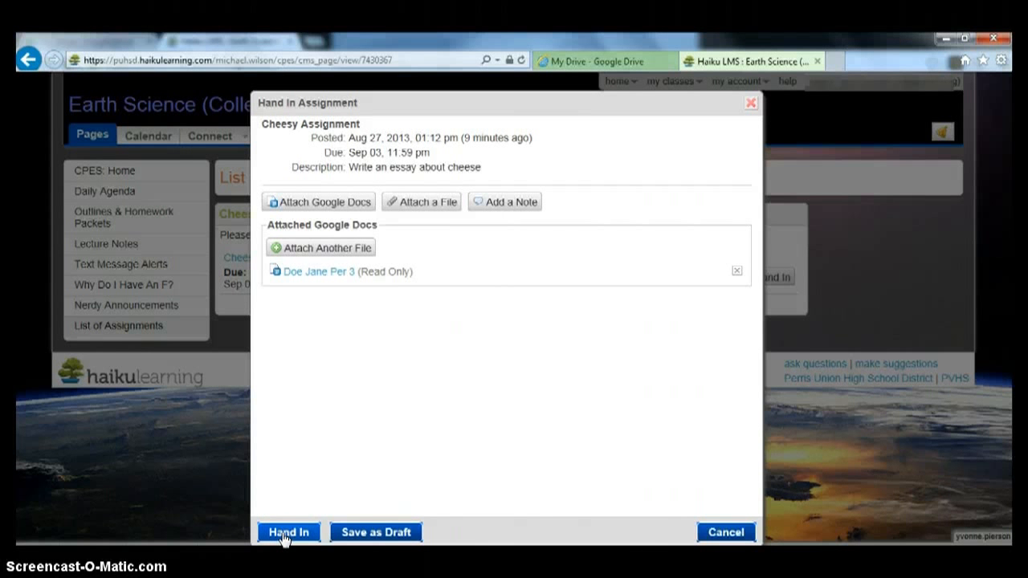
click(286, 536)
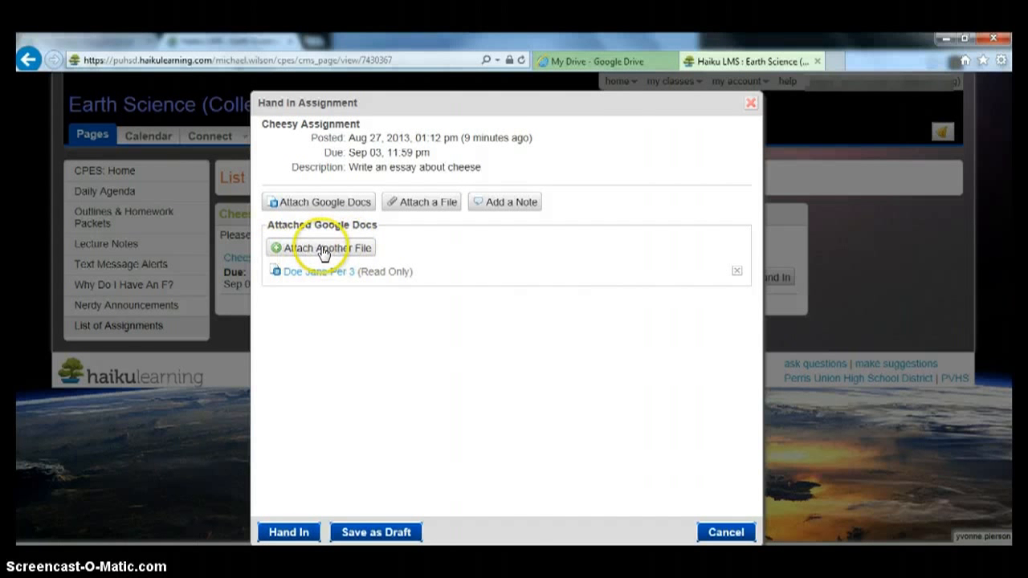
click(298, 533)
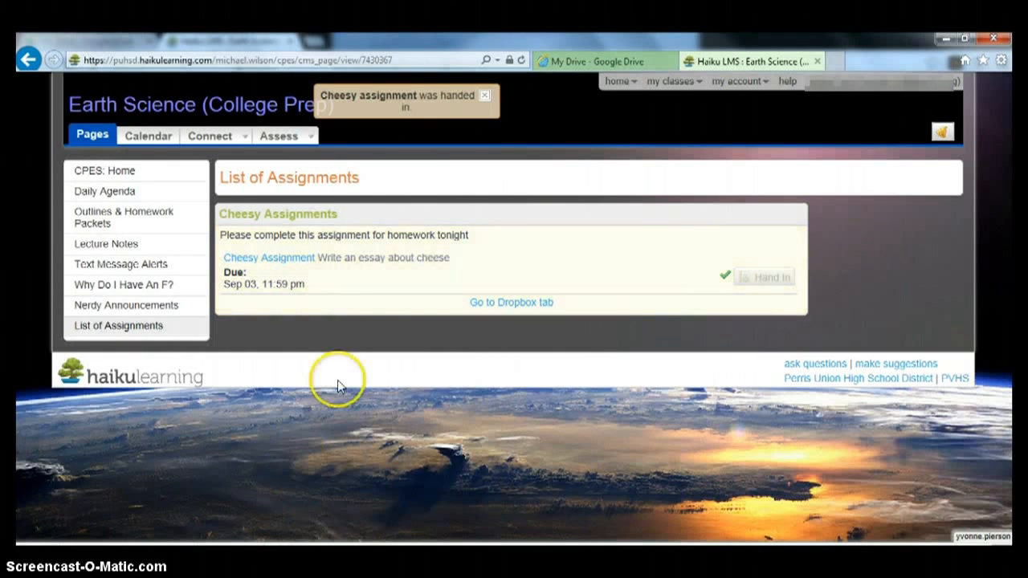
mouse_move(718, 278)
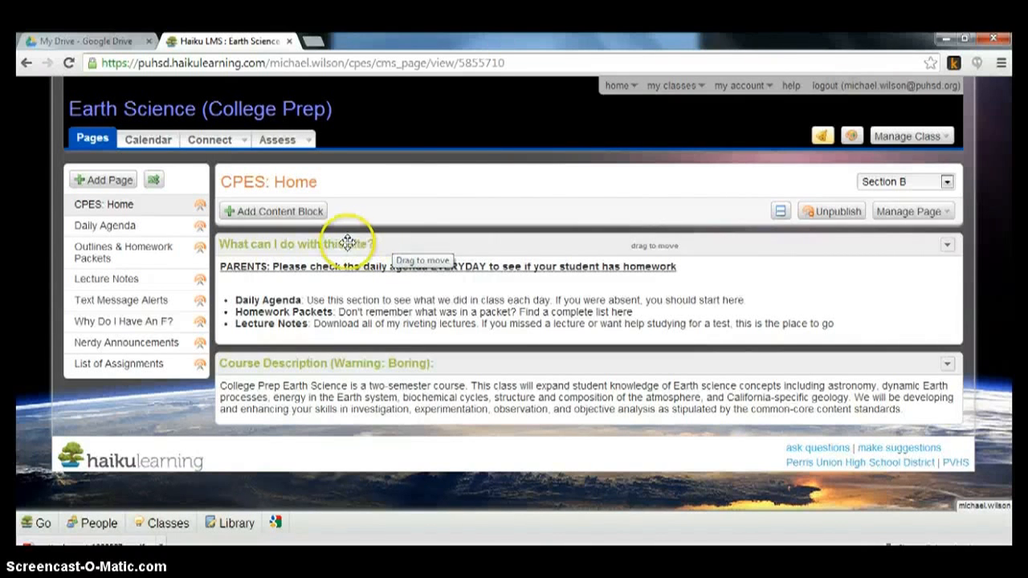
In the teacher's Chrome window, go from the List of Assignments page to the Dropbox and open the Cheesy Assignment's submissions
click(115, 368)
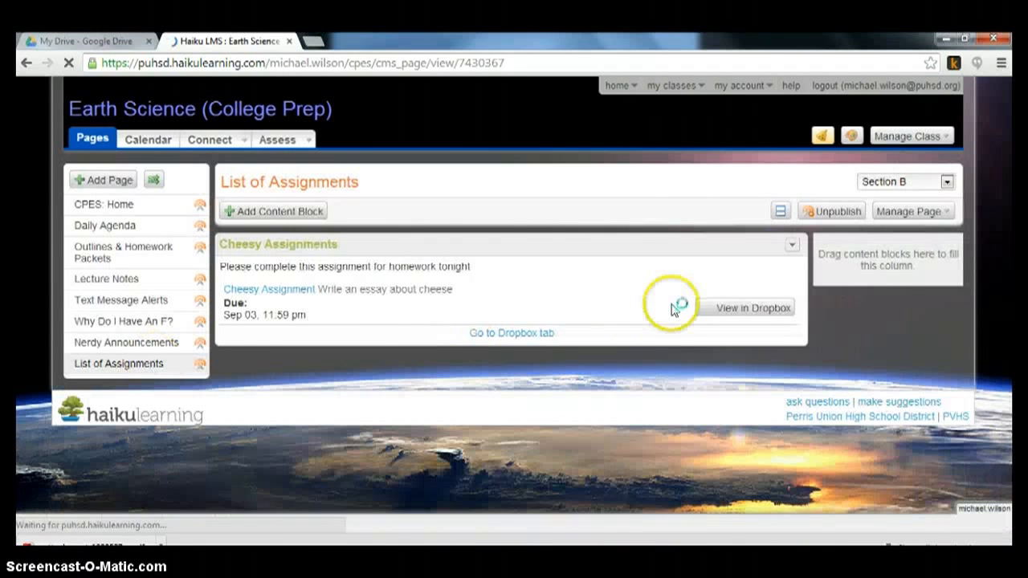
click(724, 310)
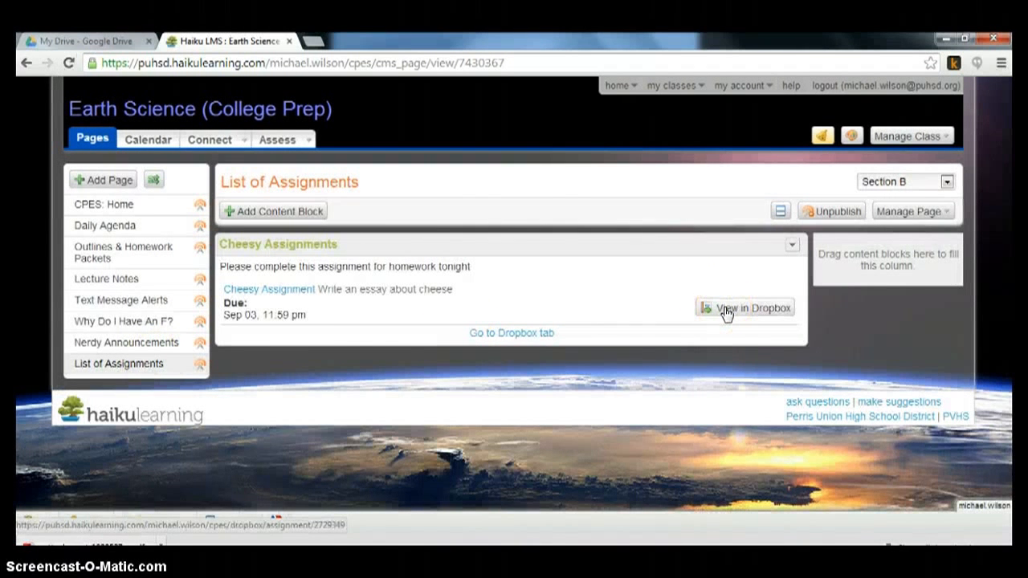
click(564, 276)
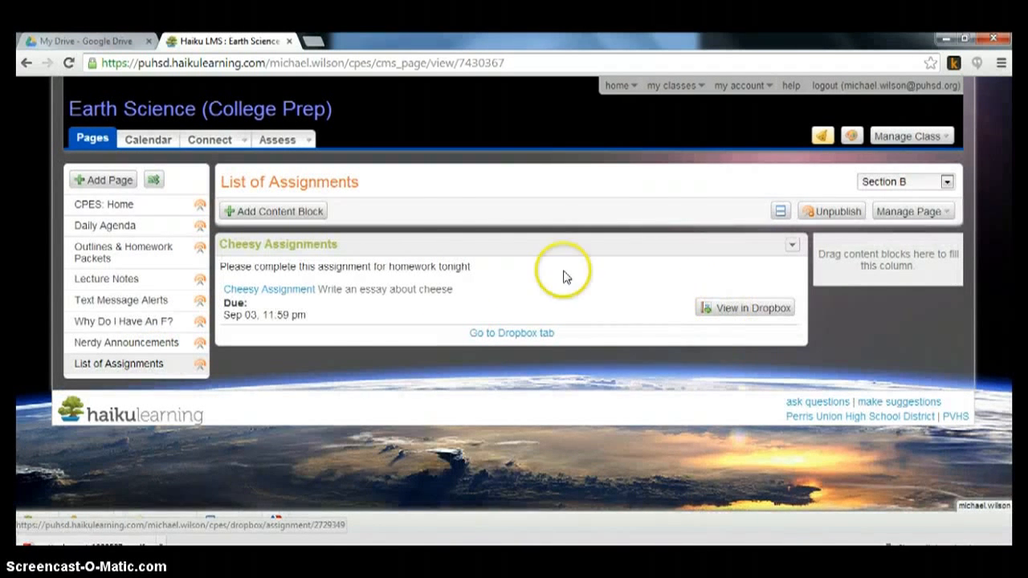
click(211, 144)
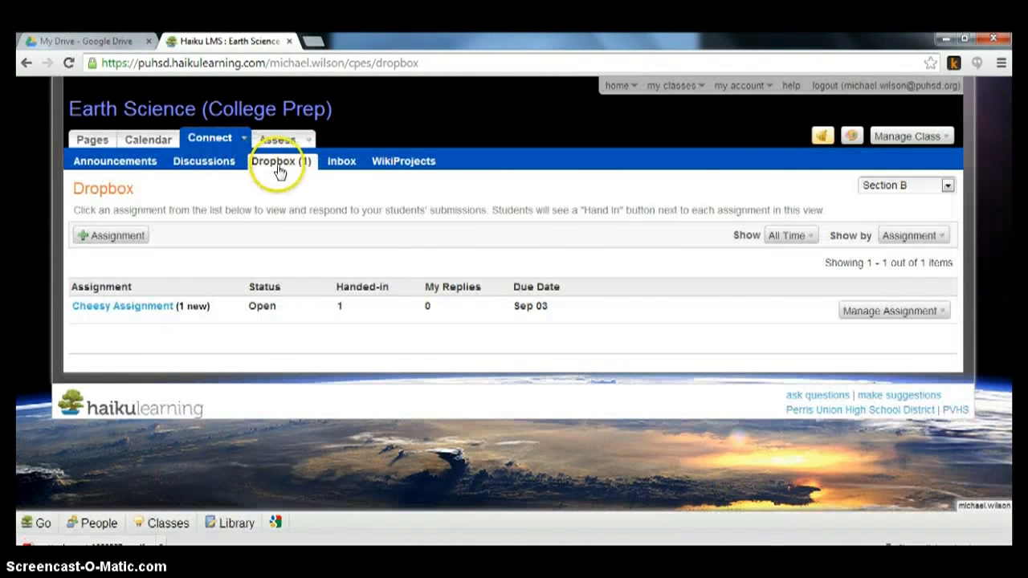
click(278, 166)
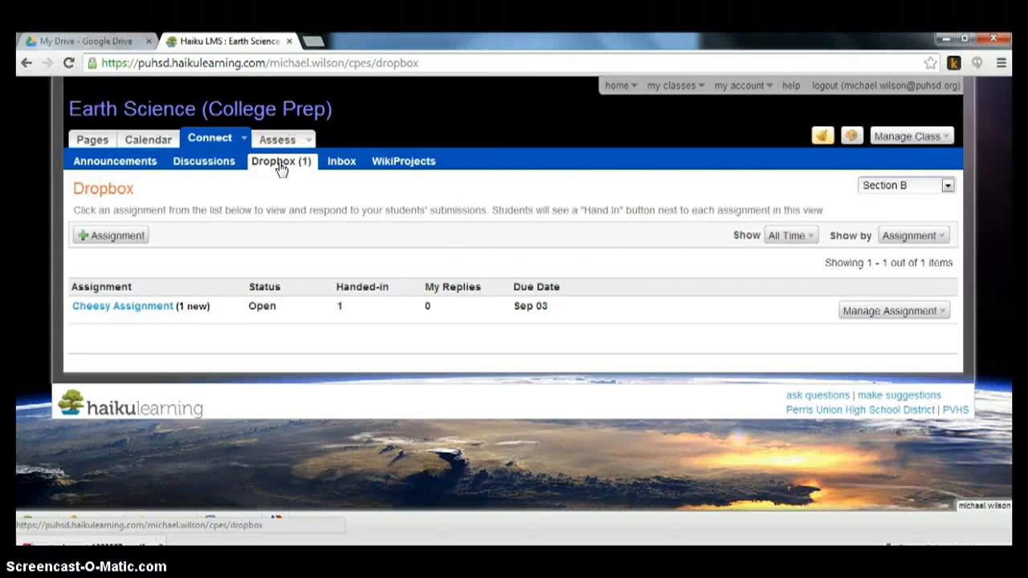
click(152, 307)
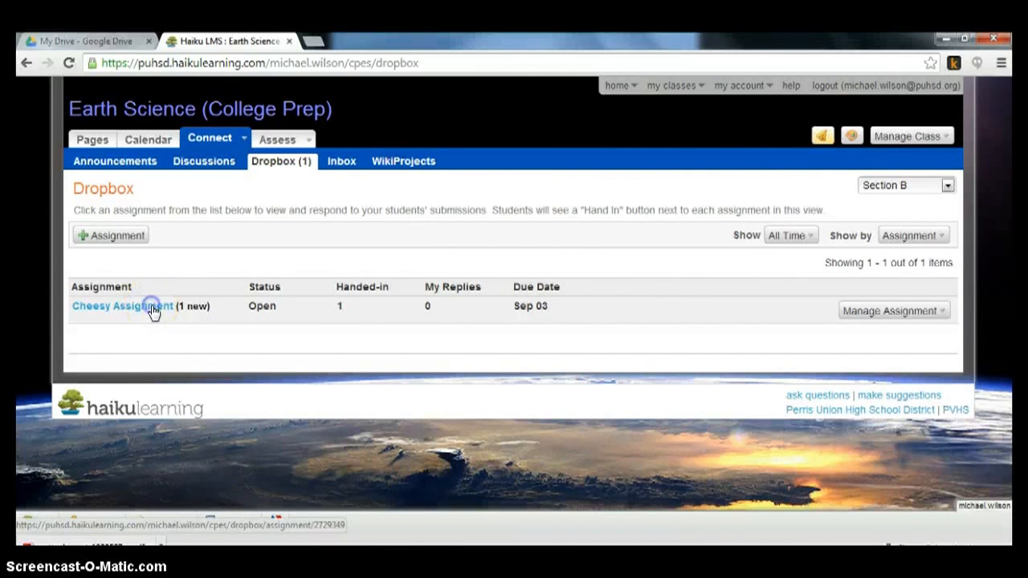
click(152, 308)
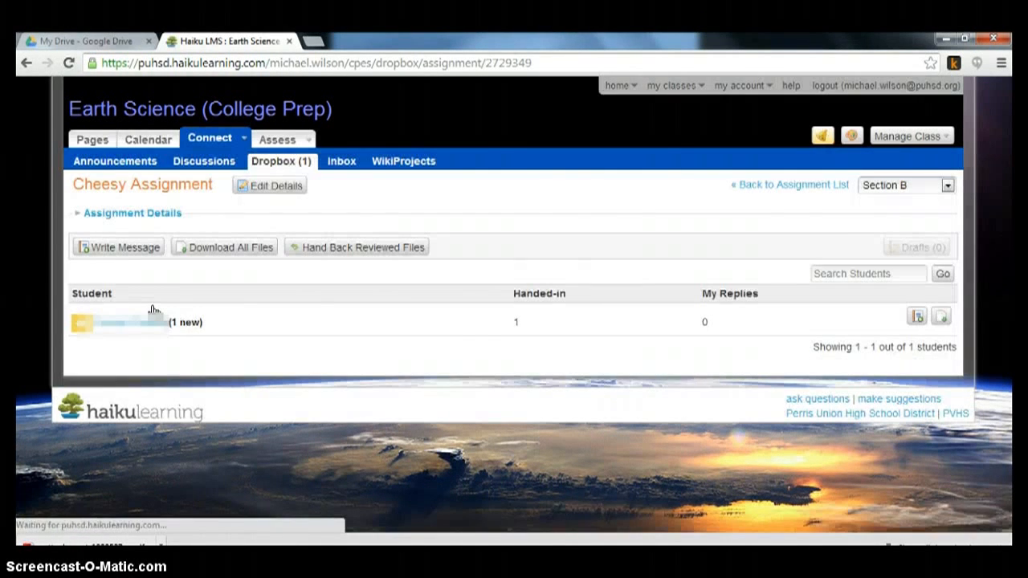
Open the student's submitted essay for annotation and add the text note "This essay is too short" beside the paragraph
click(265, 309)
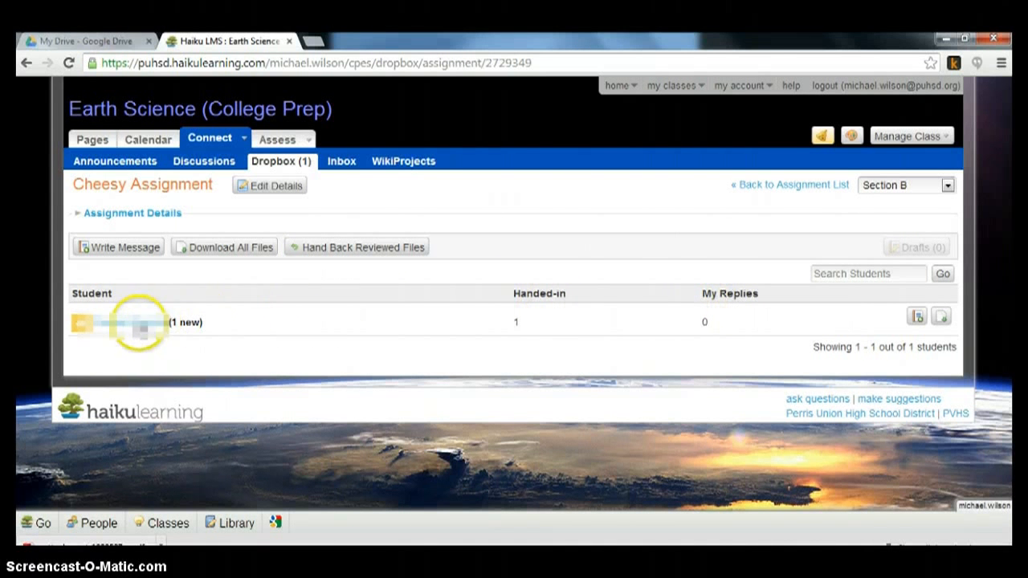
click(138, 326)
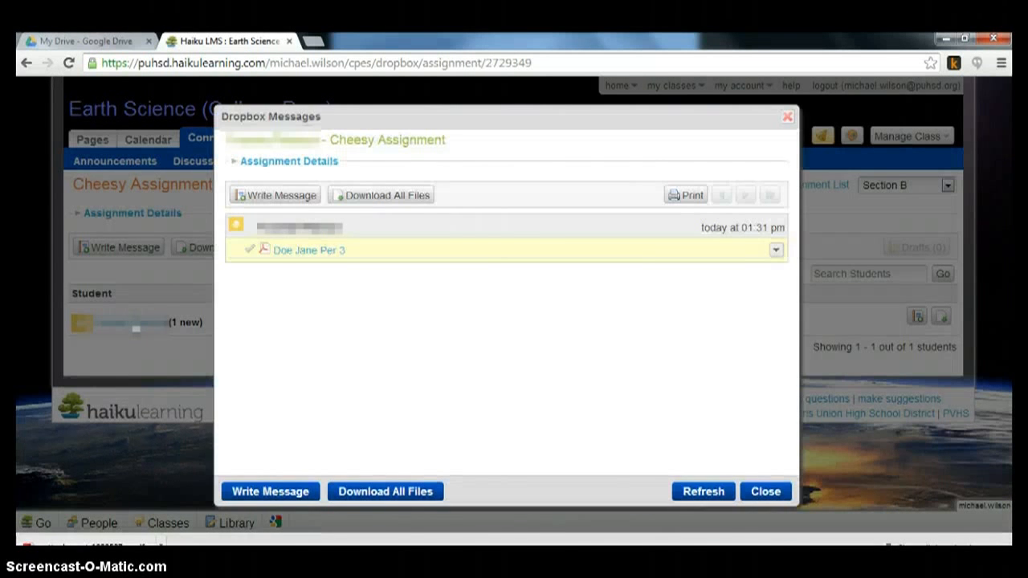
click(302, 254)
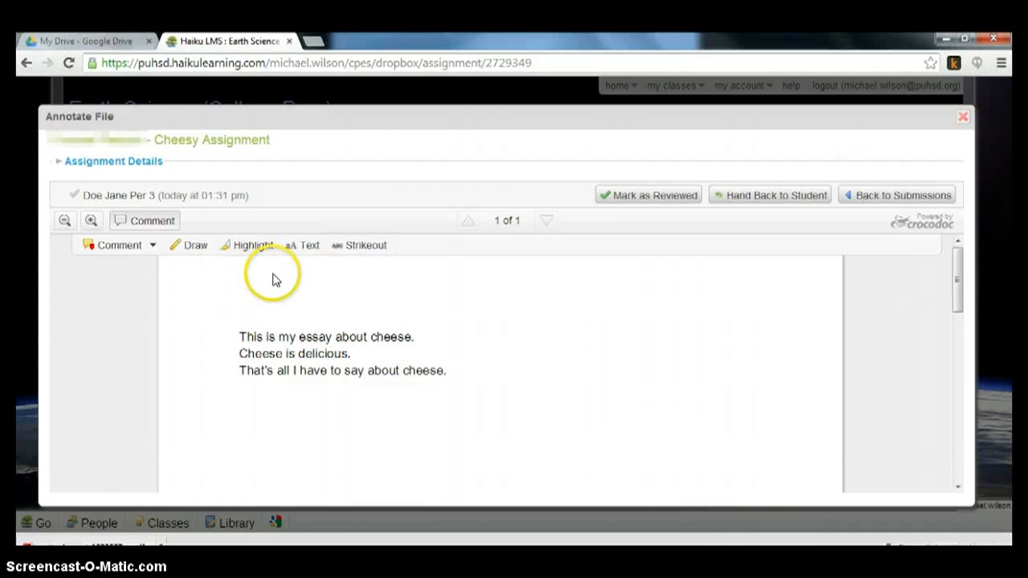
click(302, 249)
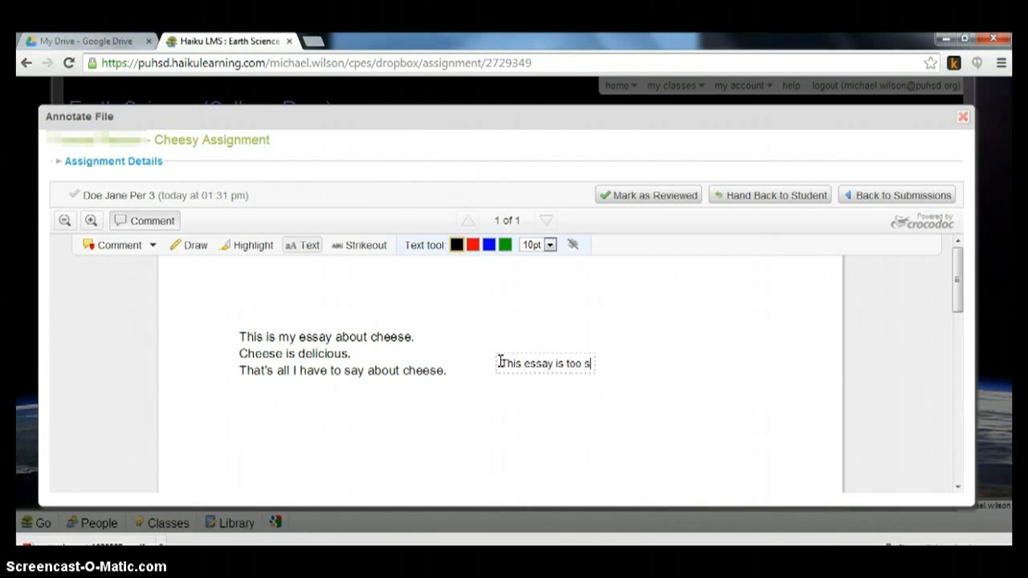
Draw a black freehand circle around the word "essay" in the first line and complete the drawing
click(193, 247)
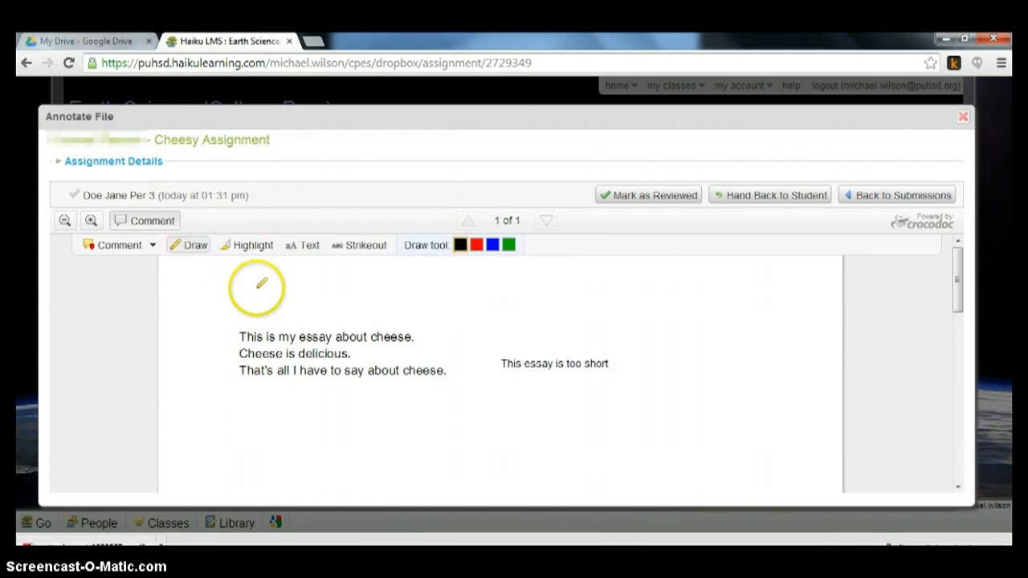
mouse_move(318, 323)
mouse_down()
mouse_move(302, 324)
mouse_move(312, 320)
mouse_up()
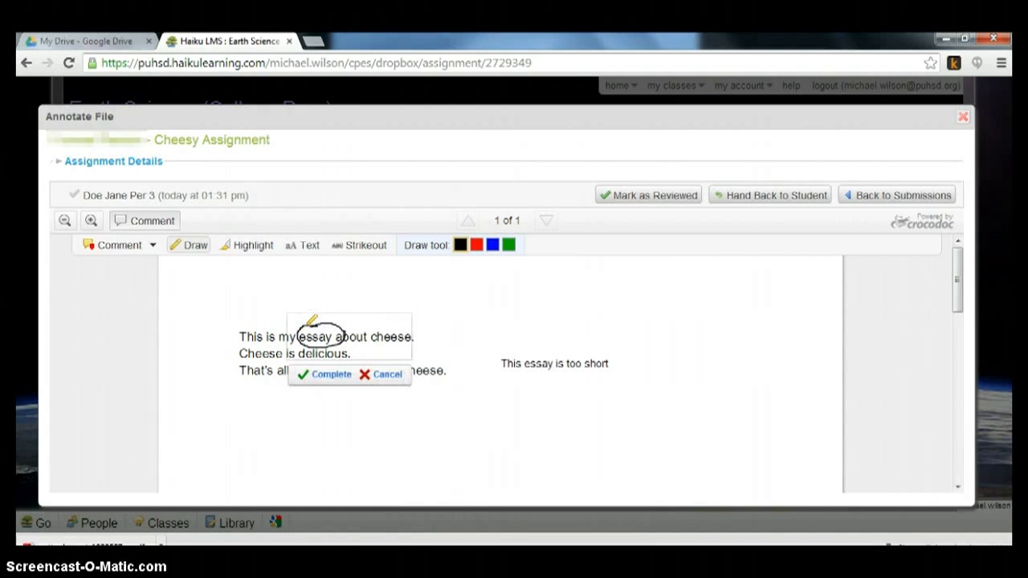
click(321, 377)
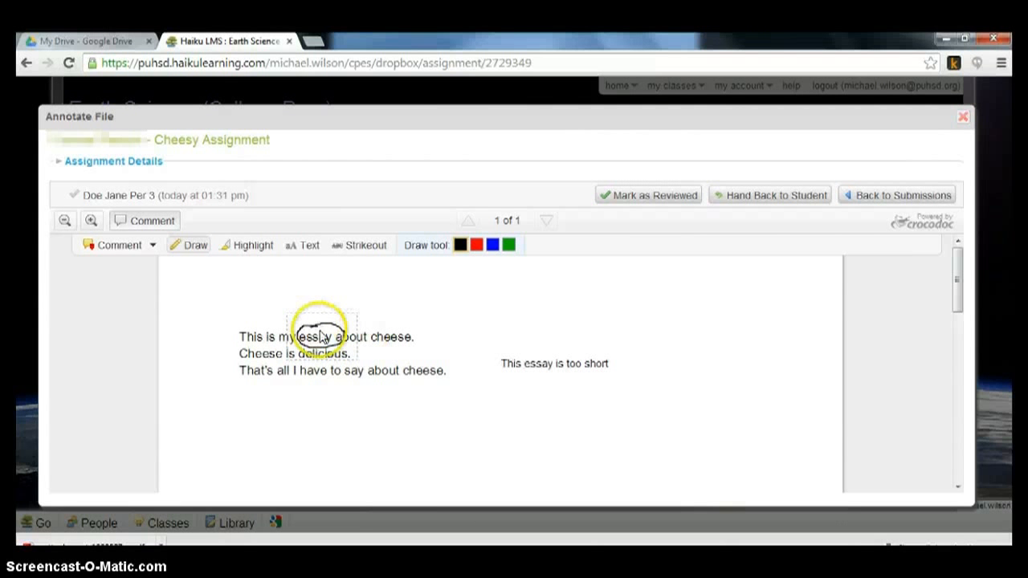
Highlight the words "all I have" in the essay's last sentence in yellow
click(250, 245)
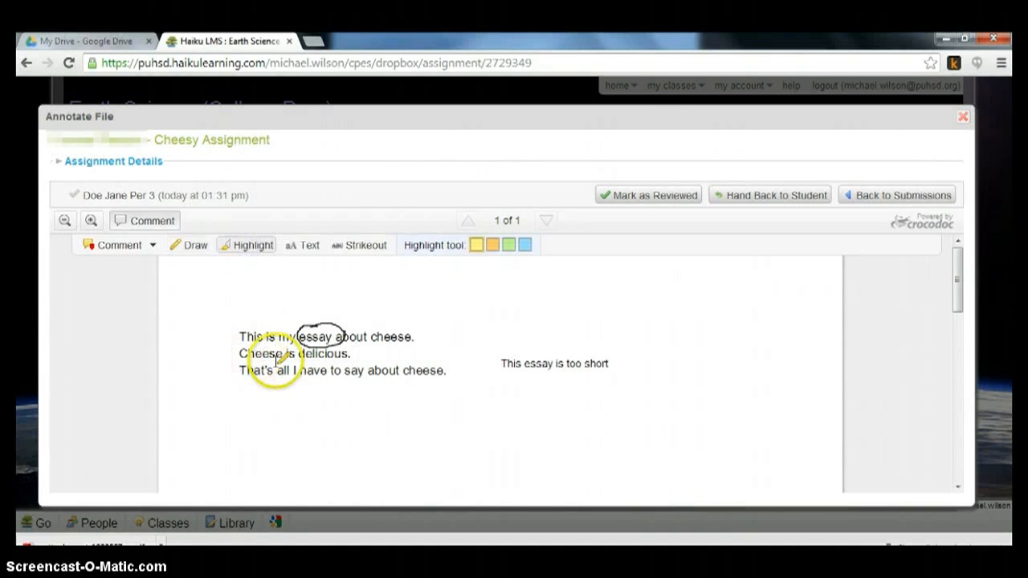
click(279, 370)
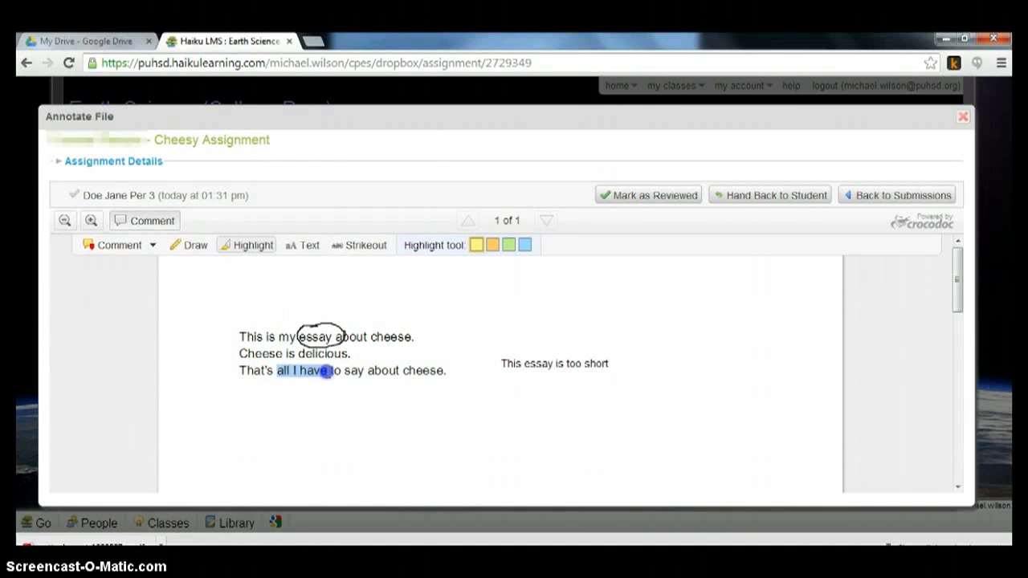
drag(330, 370, 329, 370)
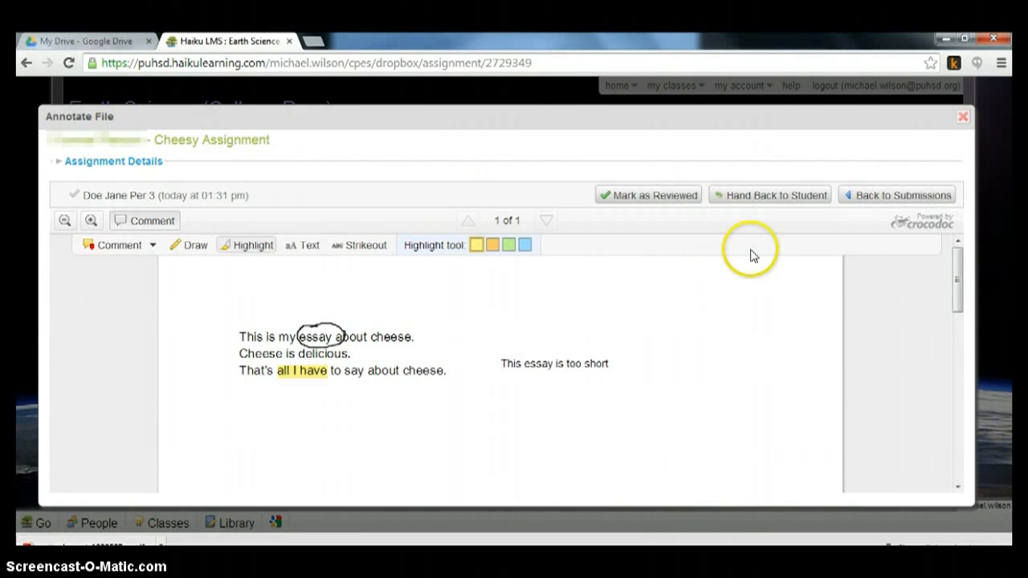
Hand the annotated essay back to the student and close the Dropbox messages
click(763, 197)
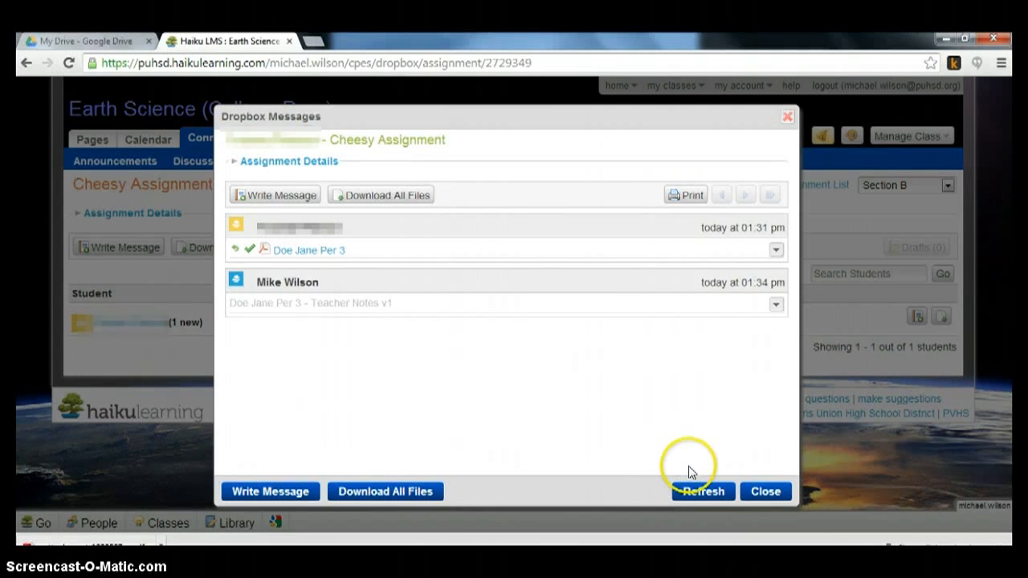
click(763, 491)
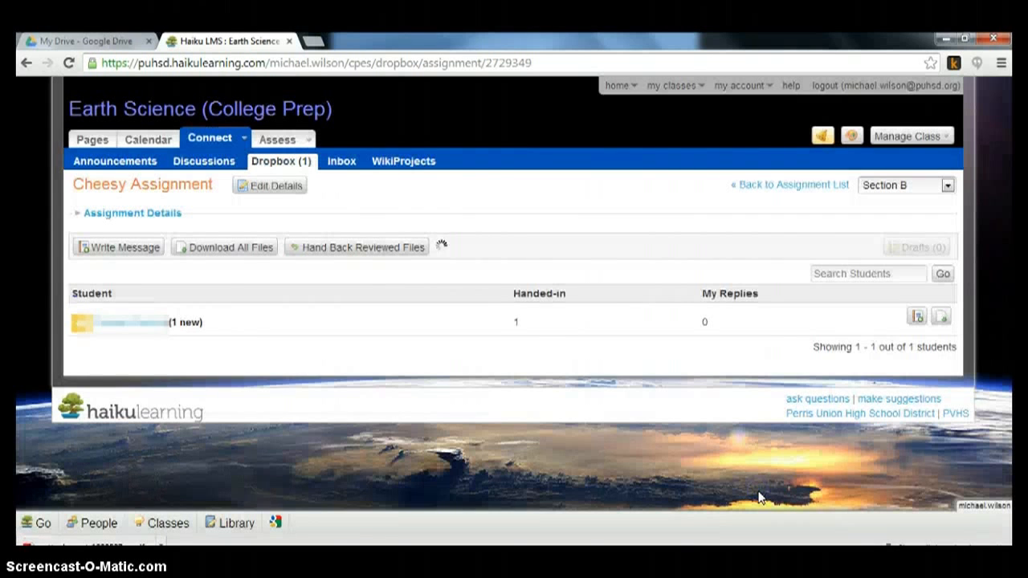
click(749, 495)
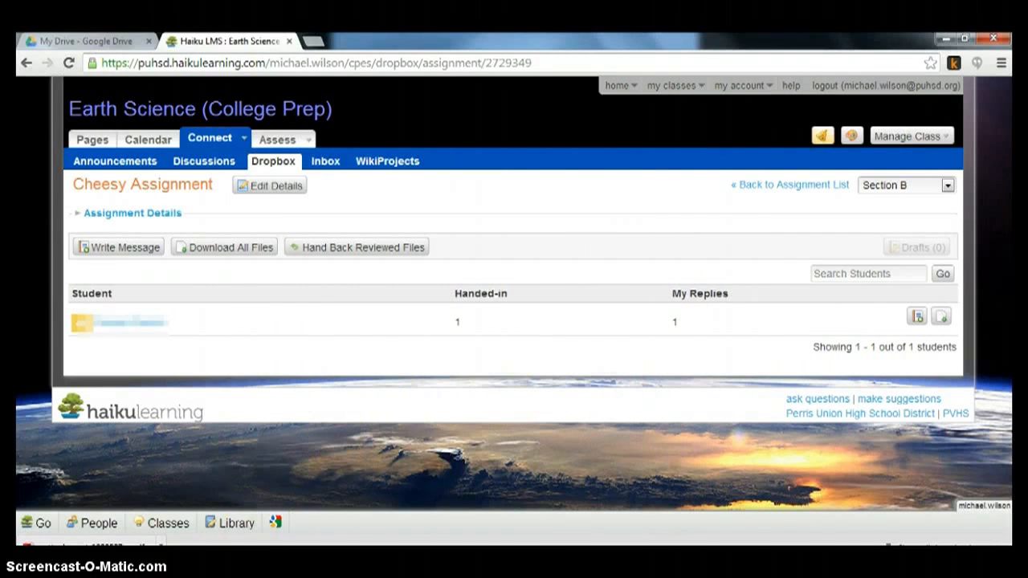
Switch to the student's Internet Explorer window and open the Cheesy Assignment messages in the class Dropbox
click(246, 516)
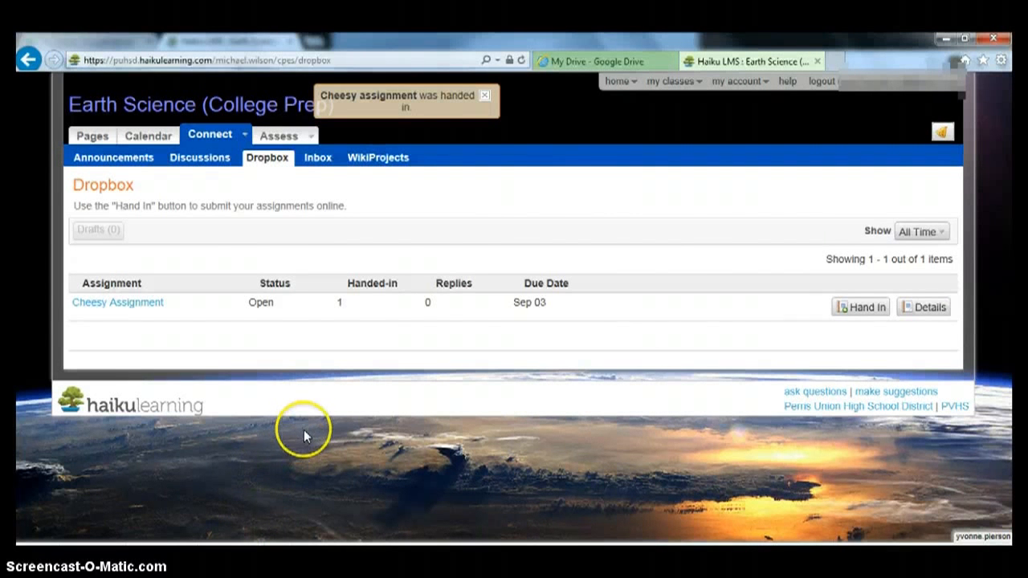
click(92, 137)
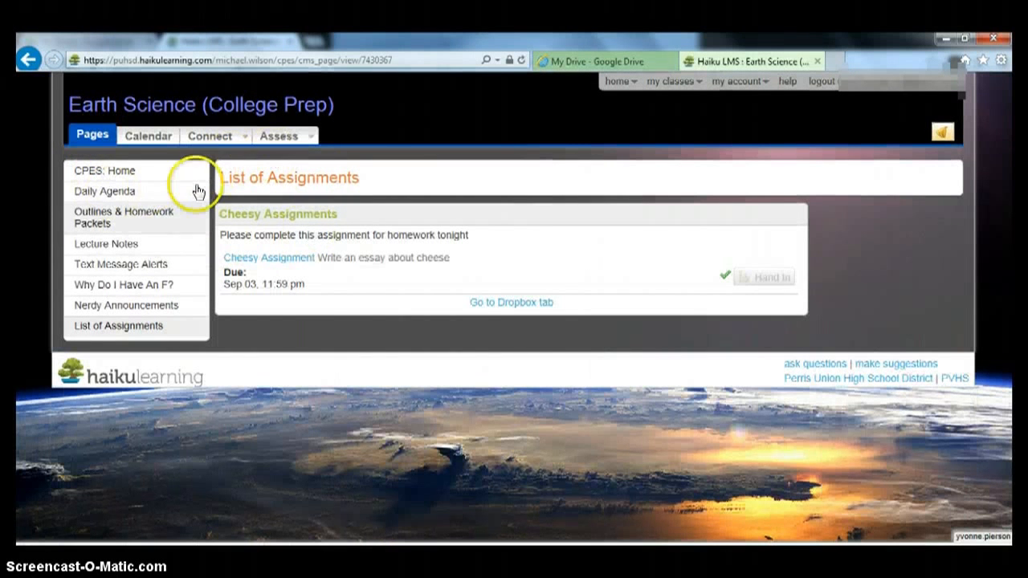
click(222, 139)
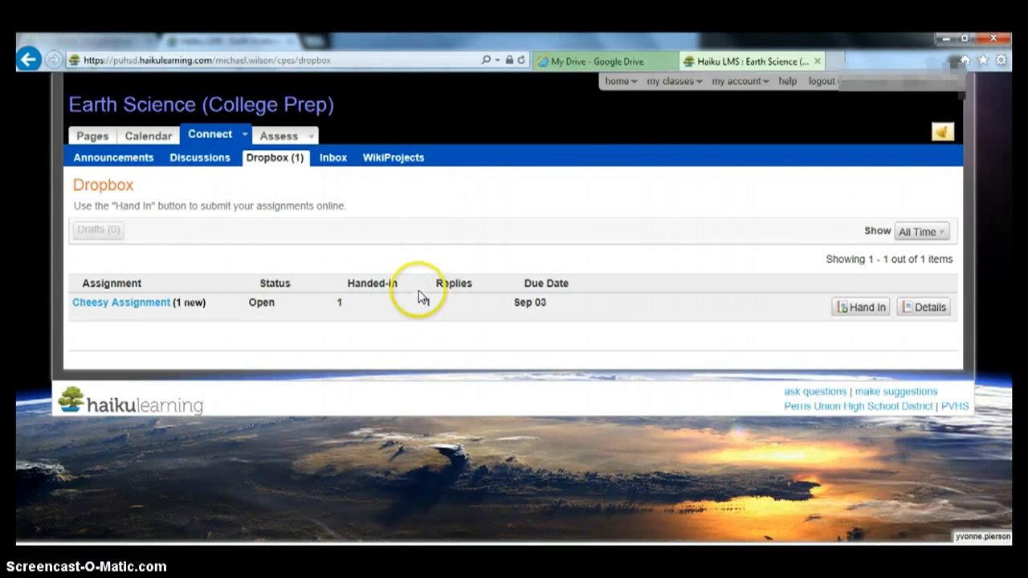
click(143, 305)
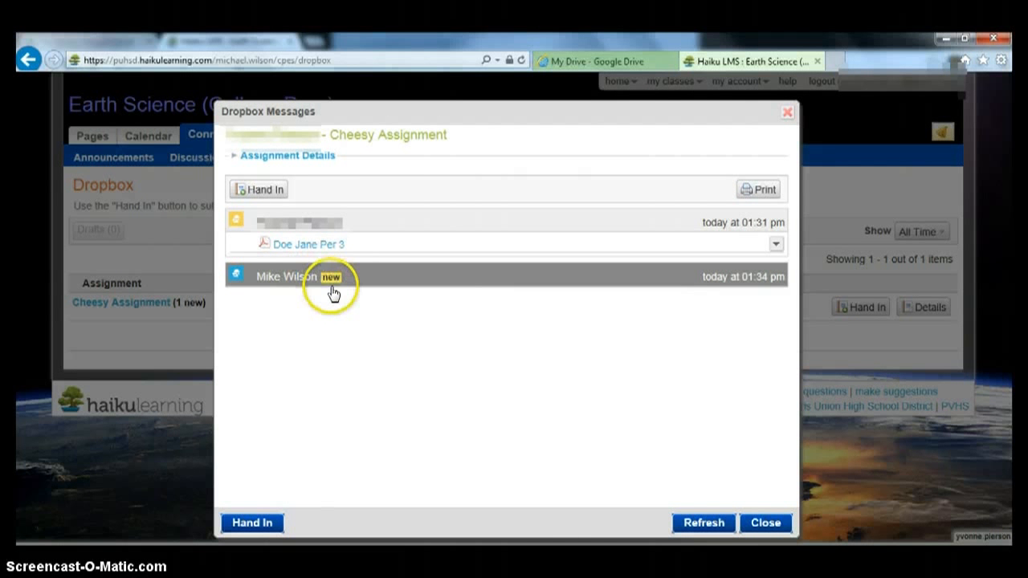
Expand the teacher's reply, view its attached "Teacher Notes v1" PDF, and close both the PDF and the Dropbox messages
click(285, 278)
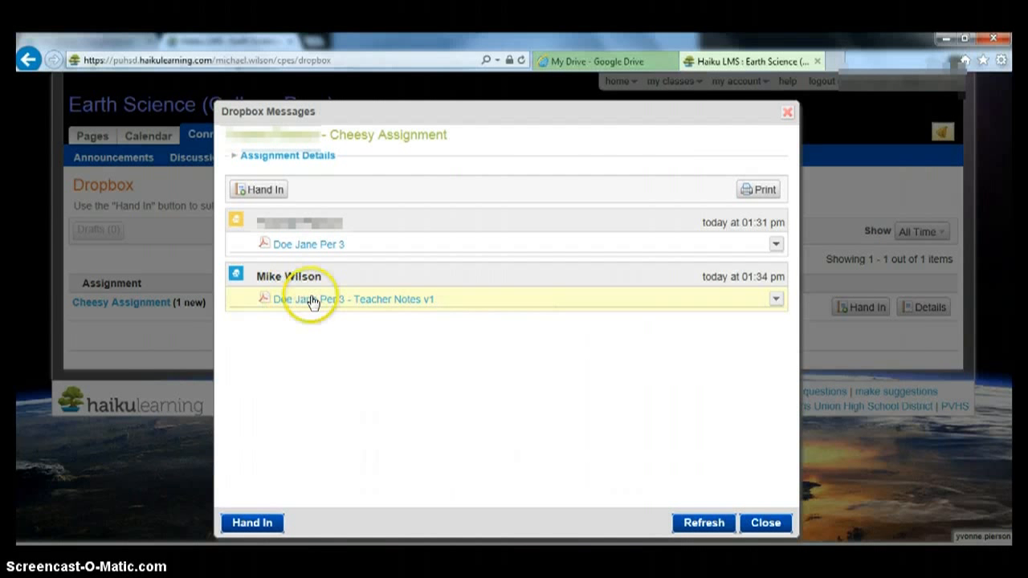
click(384, 300)
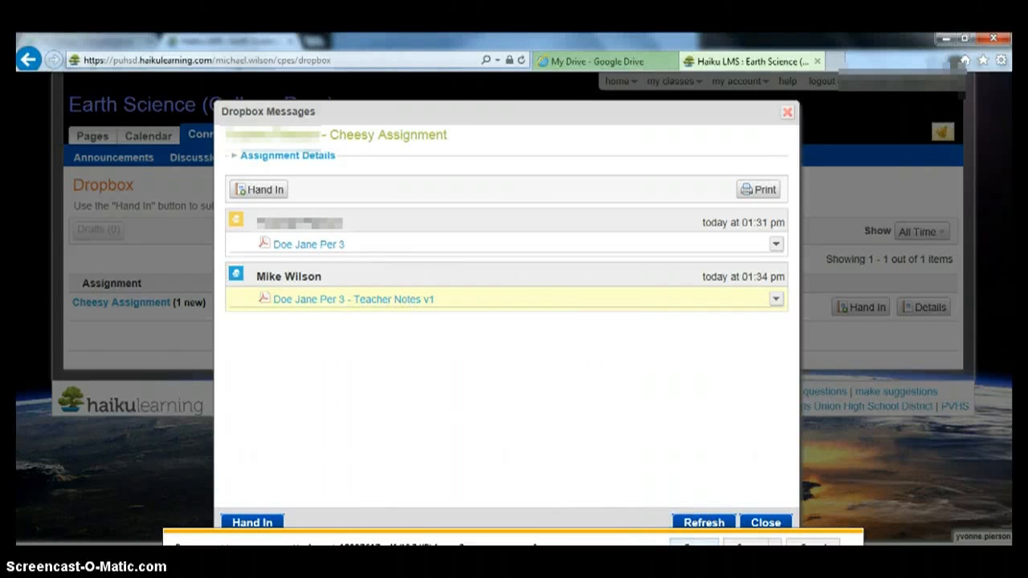
click(698, 547)
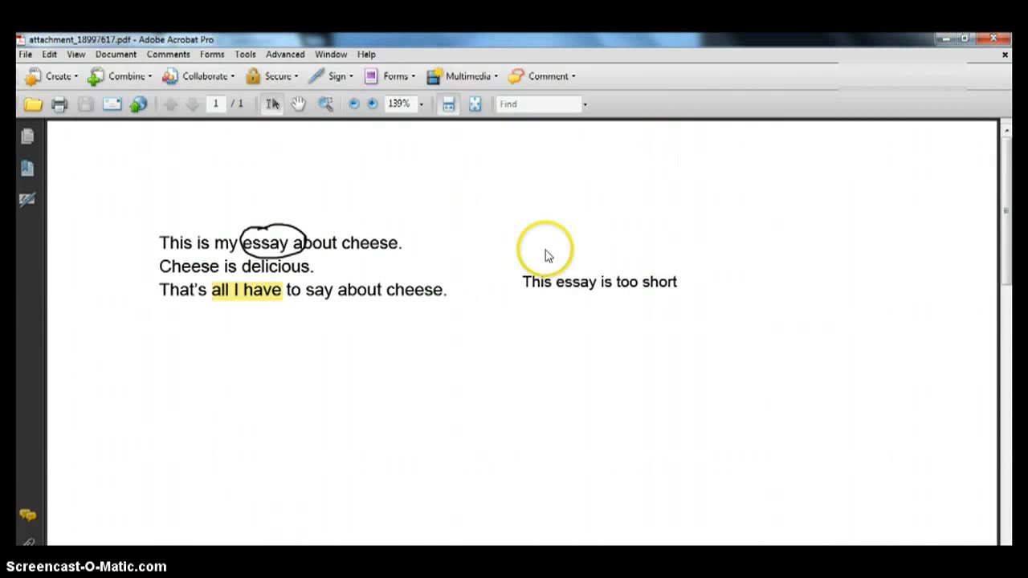
click(993, 38)
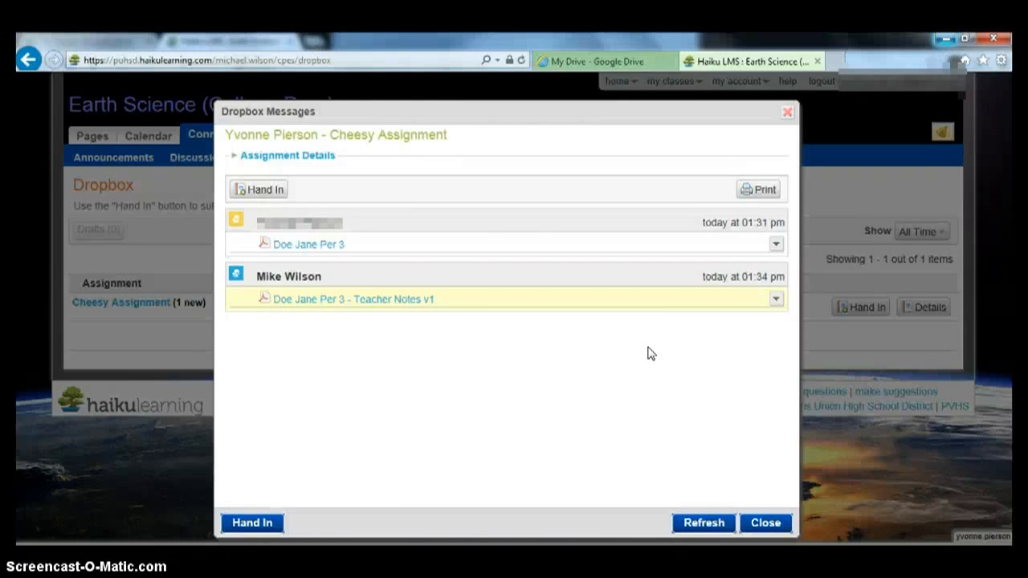
click(649, 355)
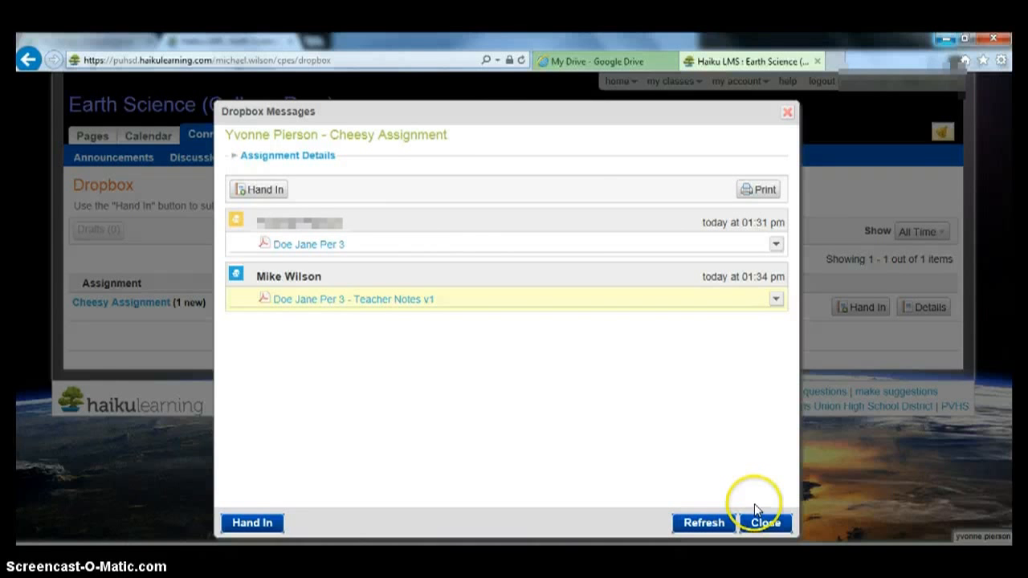
click(775, 523)
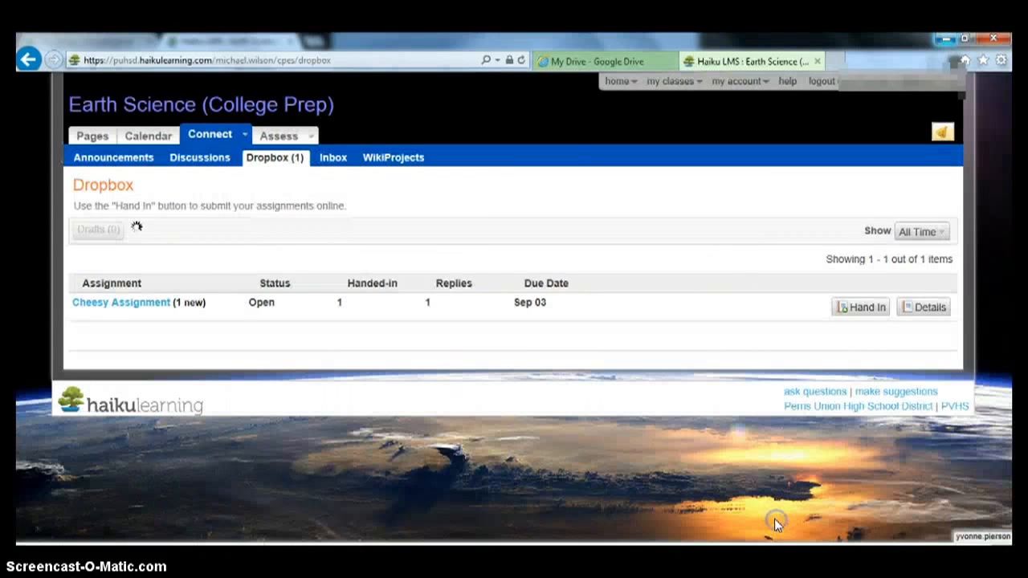
Switch back to the teacher's Chrome window, view the Dropbox assignment list, and open the class's Assignments list
click(765, 511)
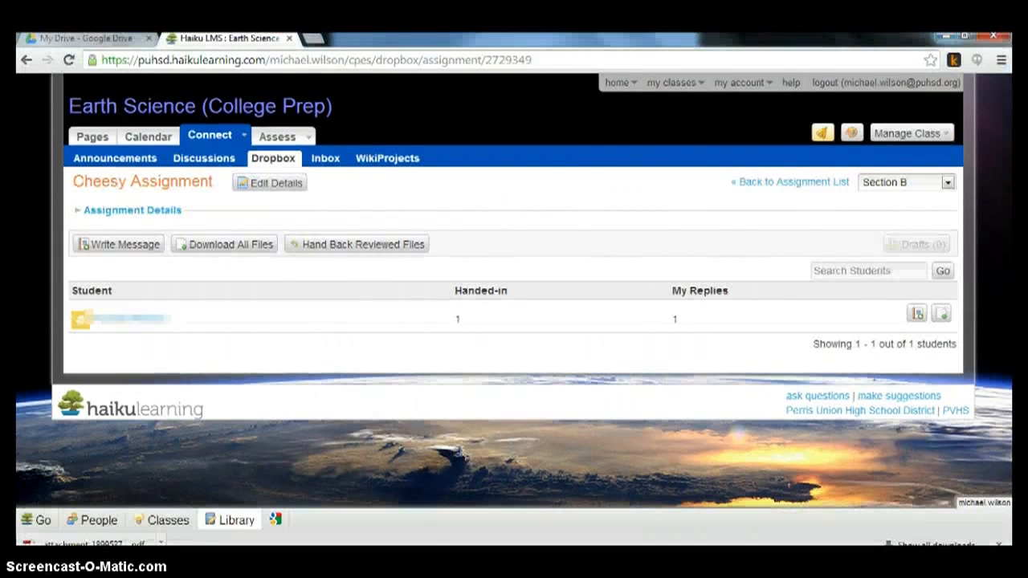
click(273, 159)
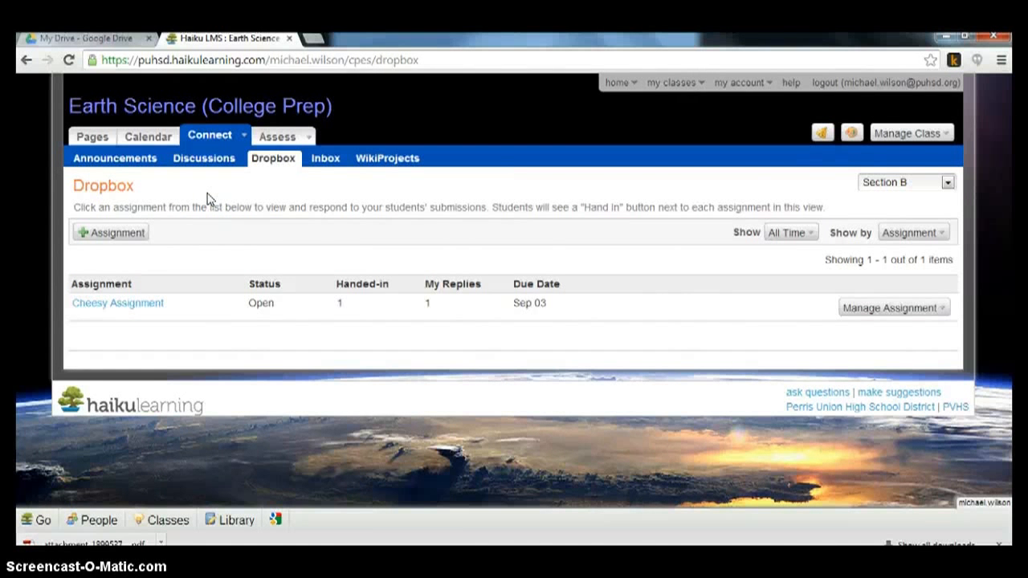
click(283, 142)
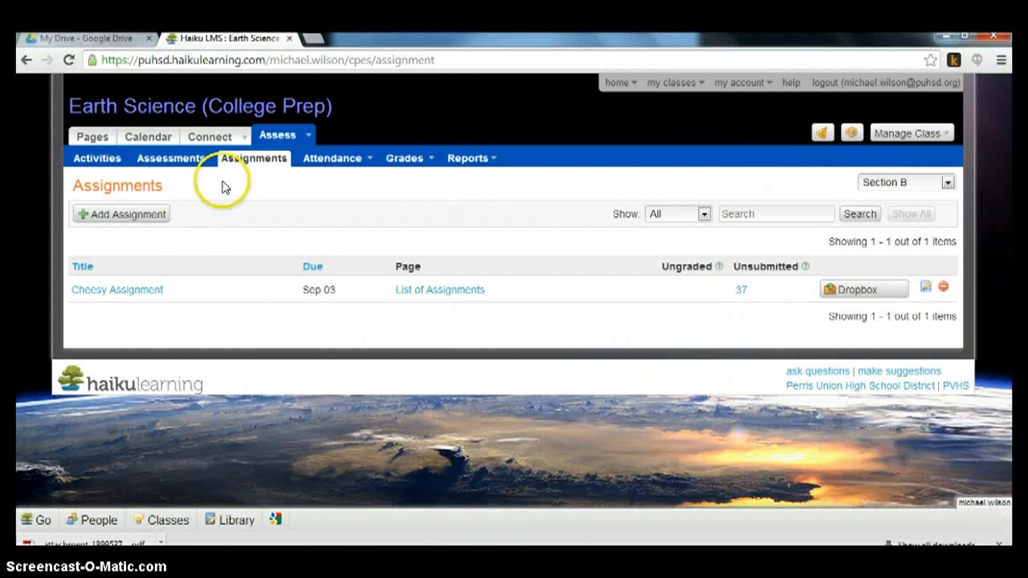
click(251, 160)
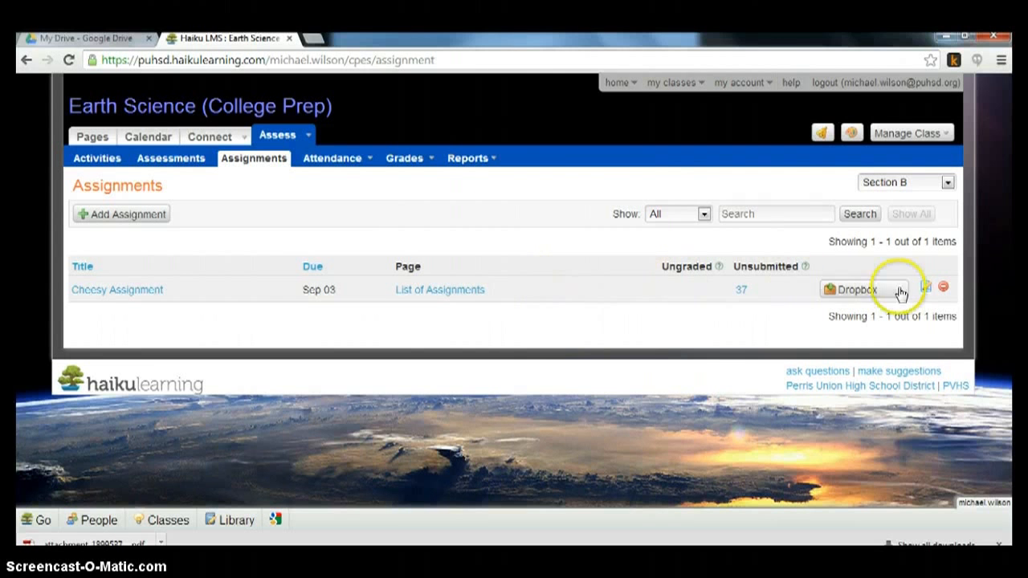
Delete Cheesy Assignment, confirming the permanent removal of its Dropbox messages, attachments and all associated student work
click(943, 289)
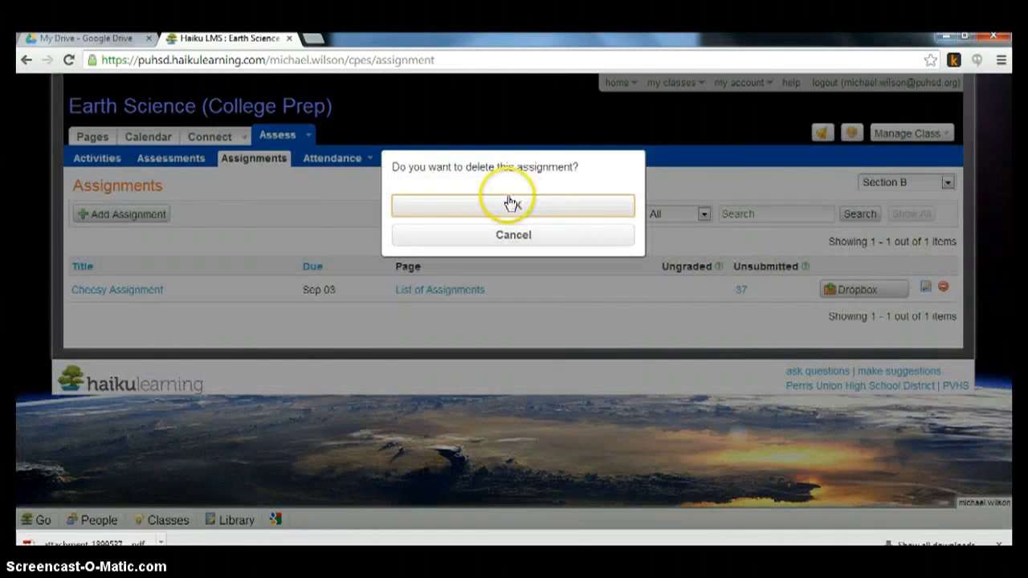
click(484, 212)
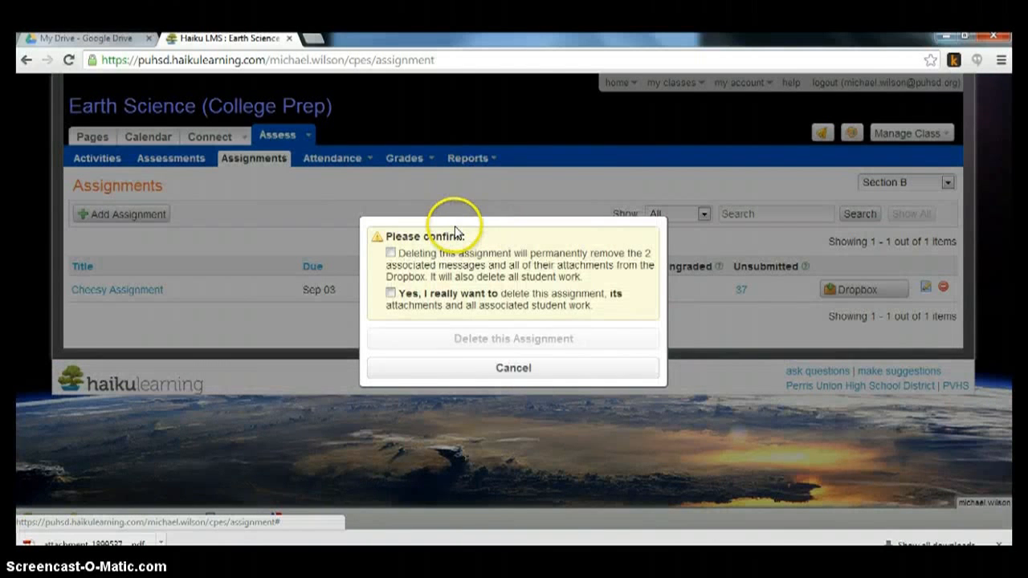
click(391, 254)
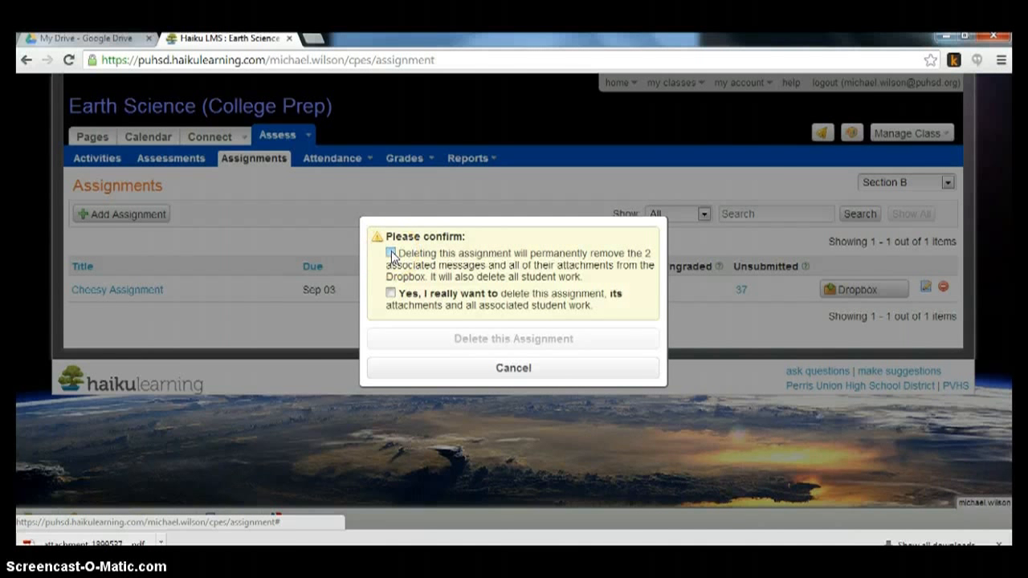
click(391, 254)
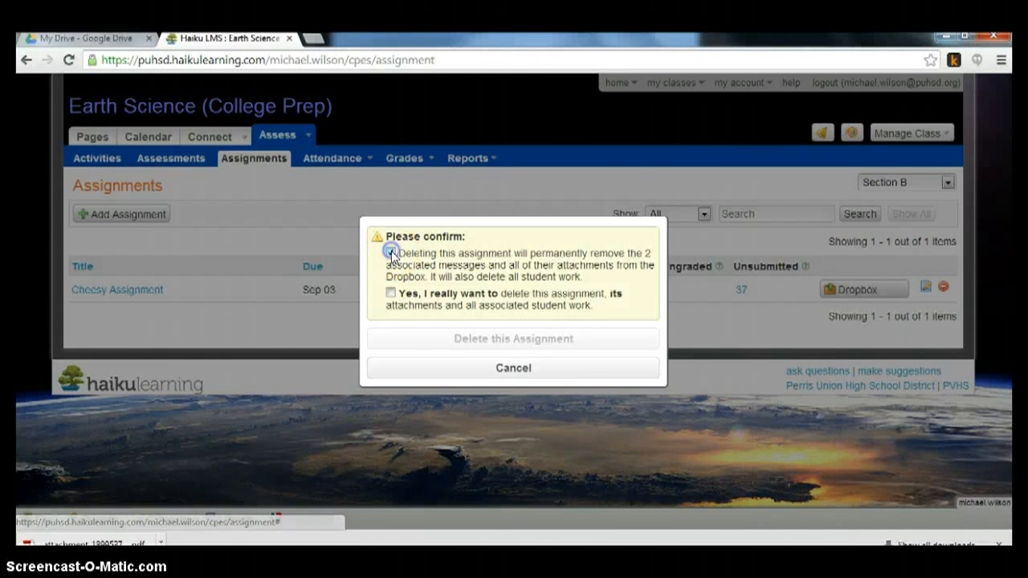
click(391, 295)
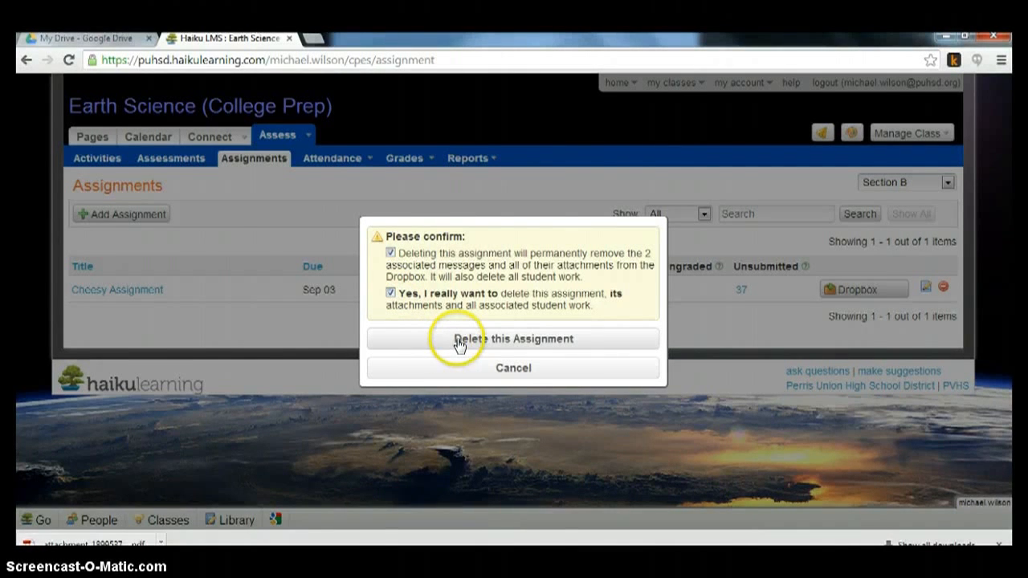
click(460, 342)
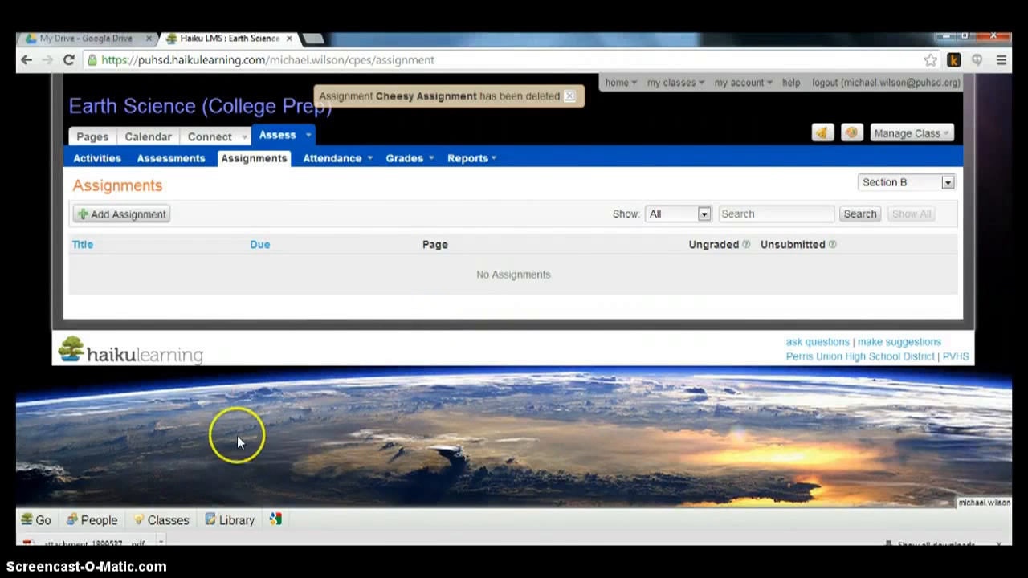
Switch to the student's Internet Explorer window and reload the Dropbox page to check its assignment list
mouse_move(238, 540)
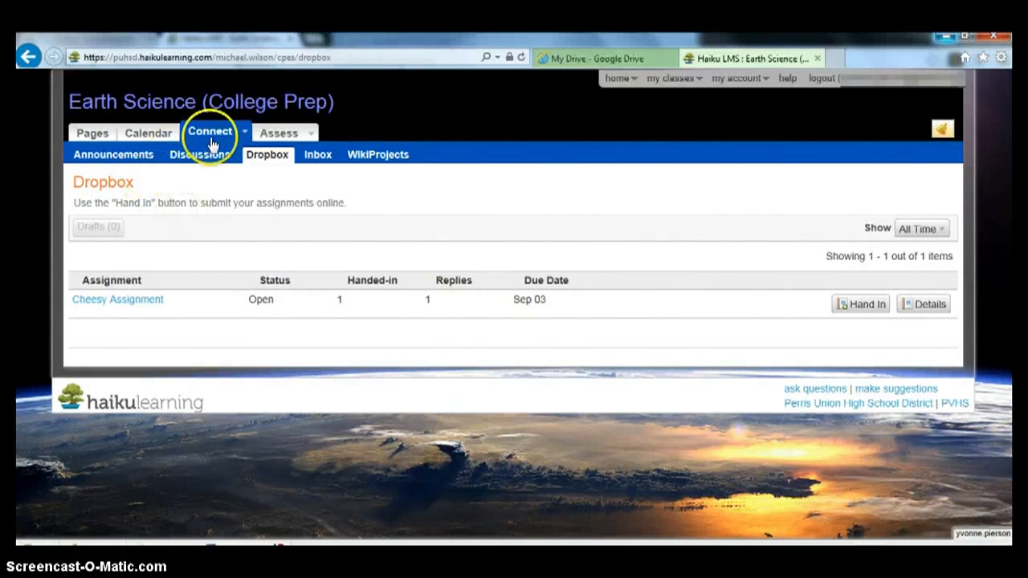
click(521, 58)
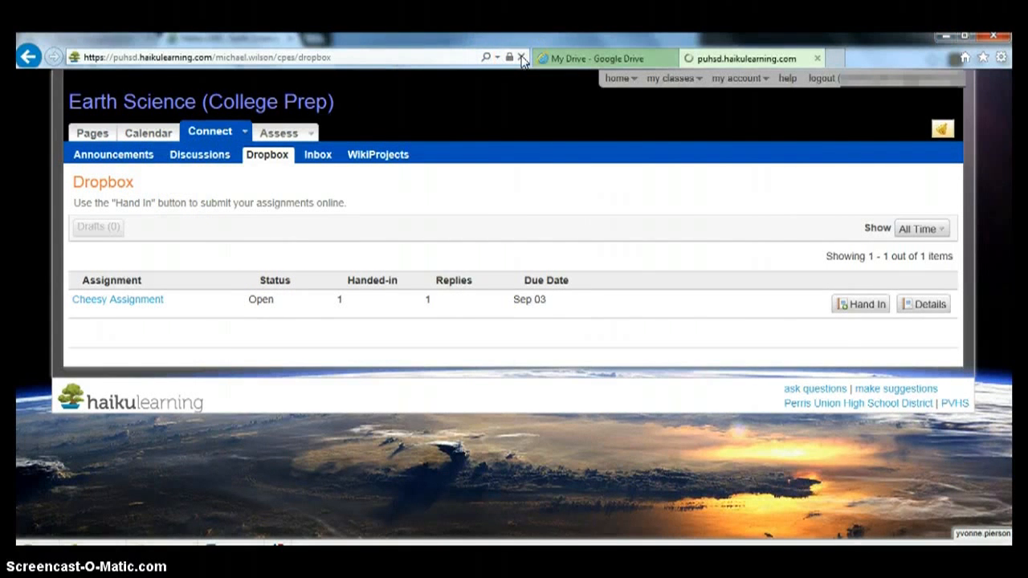
click(518, 61)
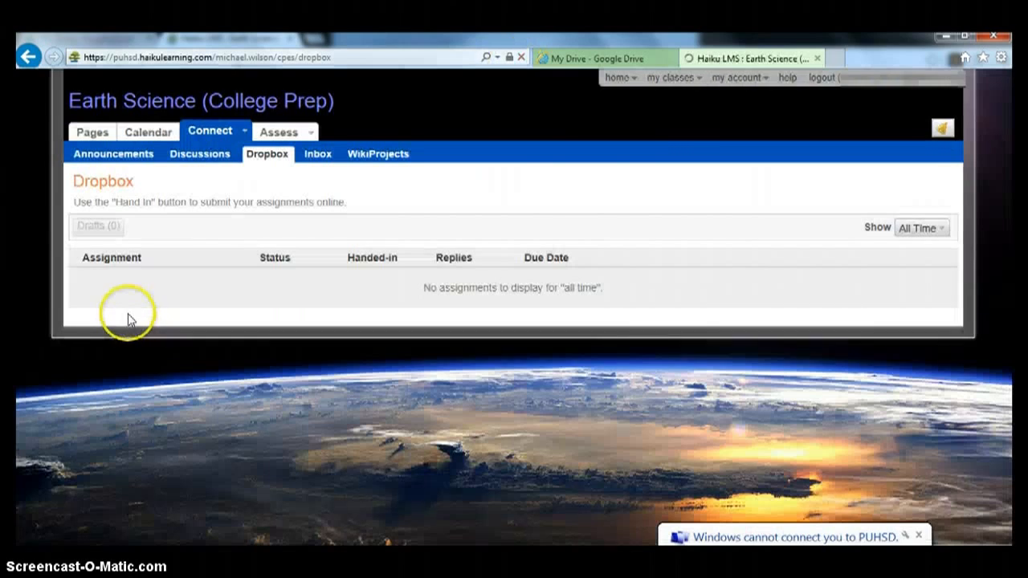